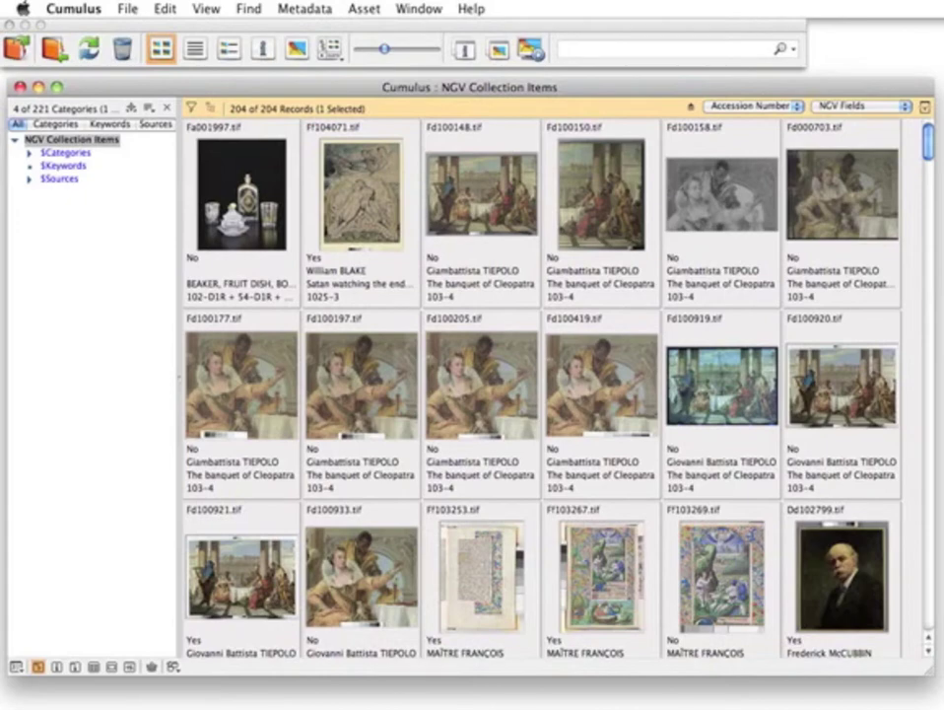
# - Page down the NGV Collection Items thumbnail grid to the Jusepe de RIBERA records
pyautogui.click(929, 626)
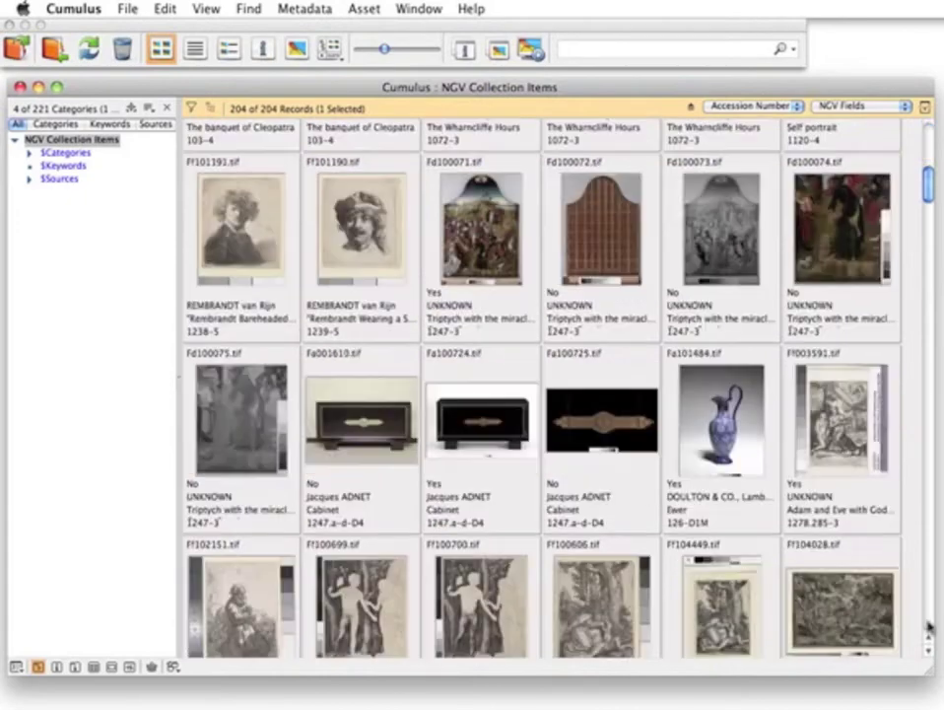
pyautogui.click(929, 625)
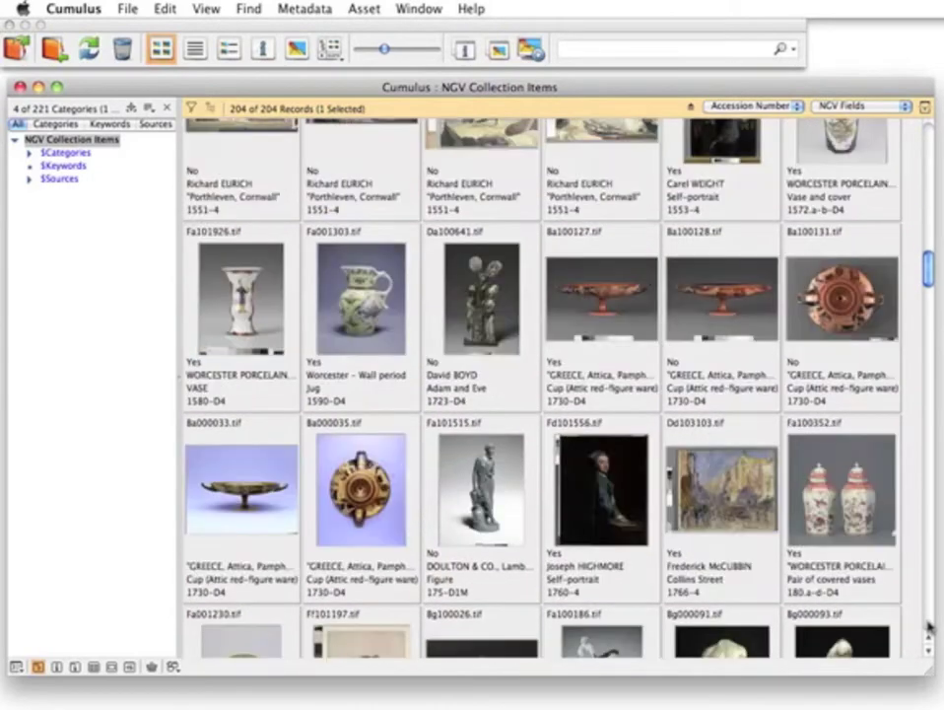
pyautogui.click(928, 626)
pyautogui.click(928, 626)
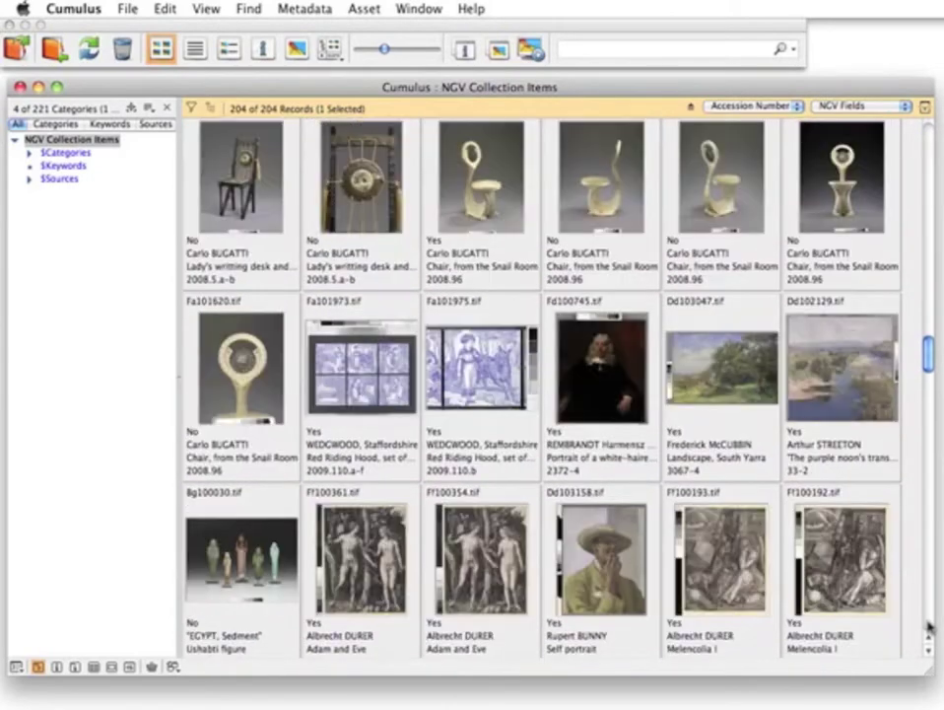
pyautogui.click(929, 625)
pyautogui.click(929, 626)
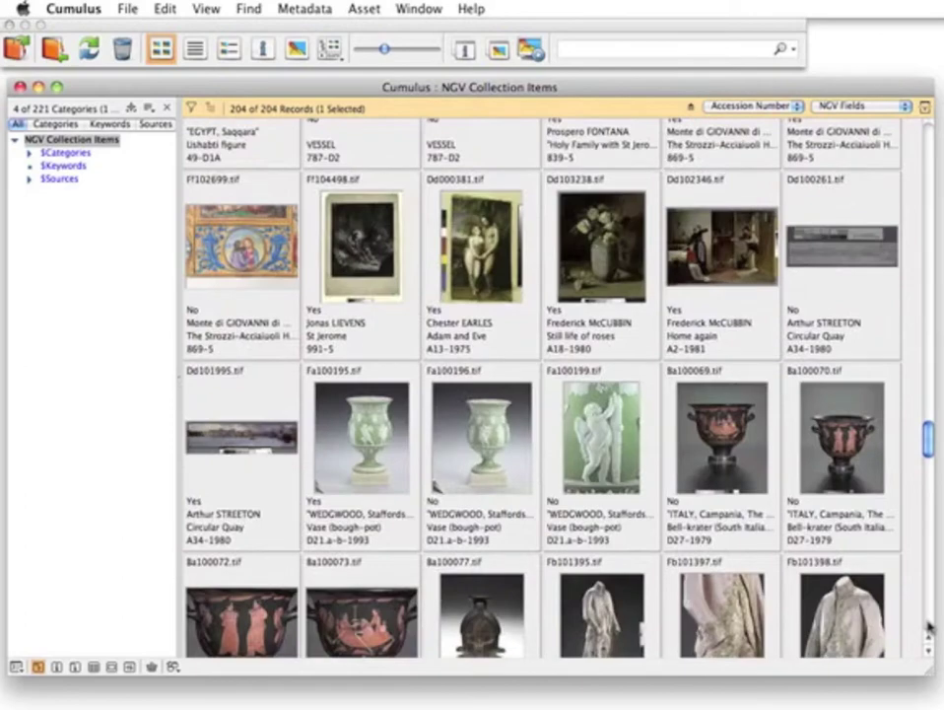
pyautogui.click(929, 625)
pyautogui.click(928, 625)
pyautogui.click(928, 626)
pyautogui.click(929, 626)
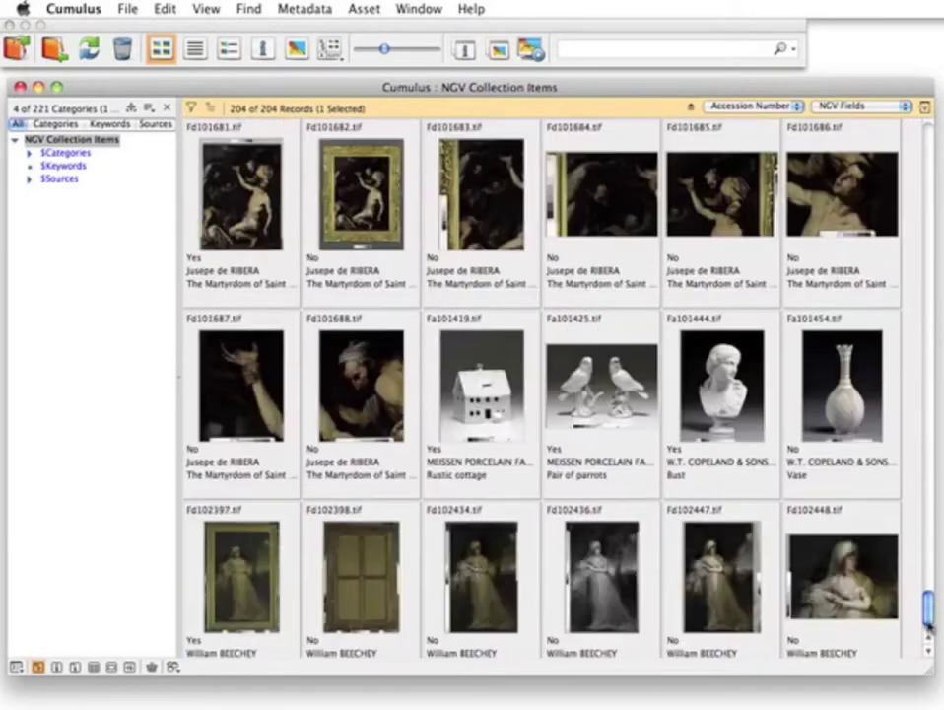
pyautogui.moveTo(928, 611); pyautogui.dragTo(929, 596)
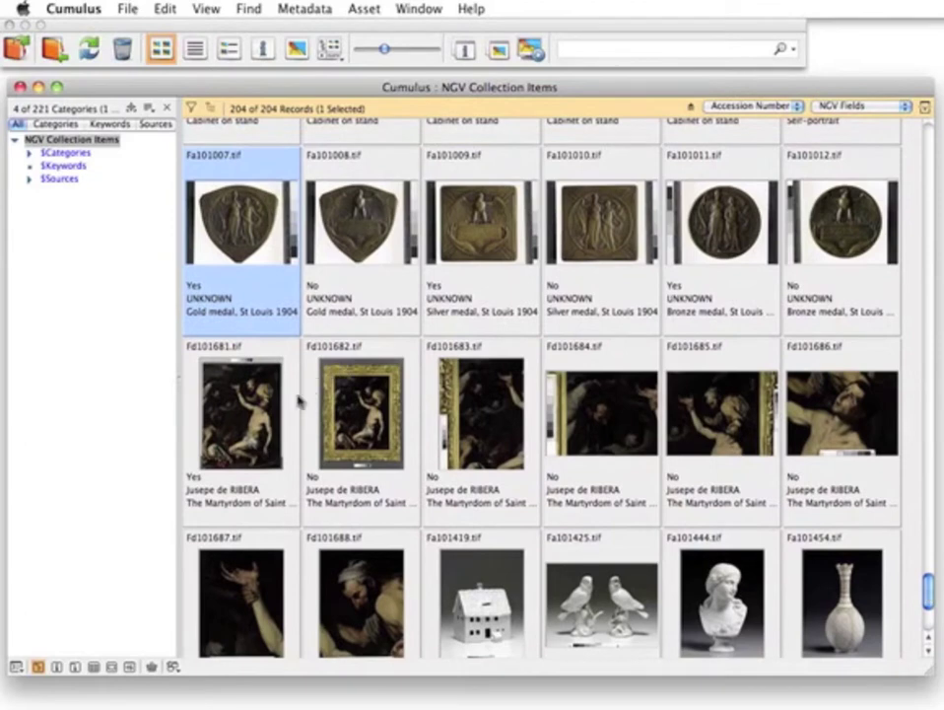
# - Select the eight RIBERA records from Fd101681.tif through Fd101688.tif
pyautogui.click(242, 414)
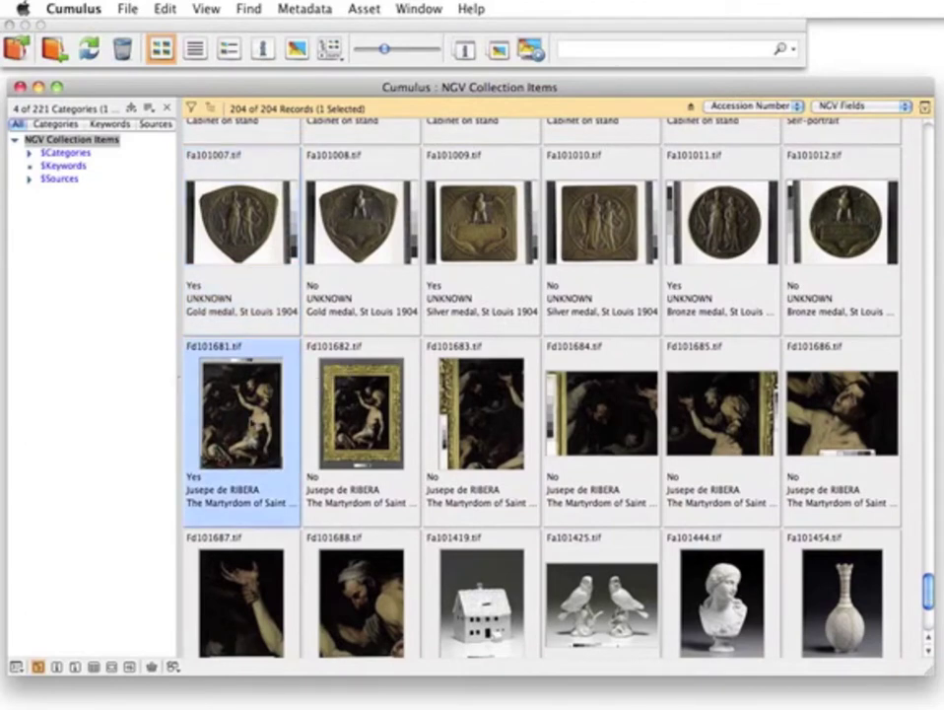
pyautogui.keyDown('shift'); pyautogui.click(362, 592); pyautogui.keyUp('shift')
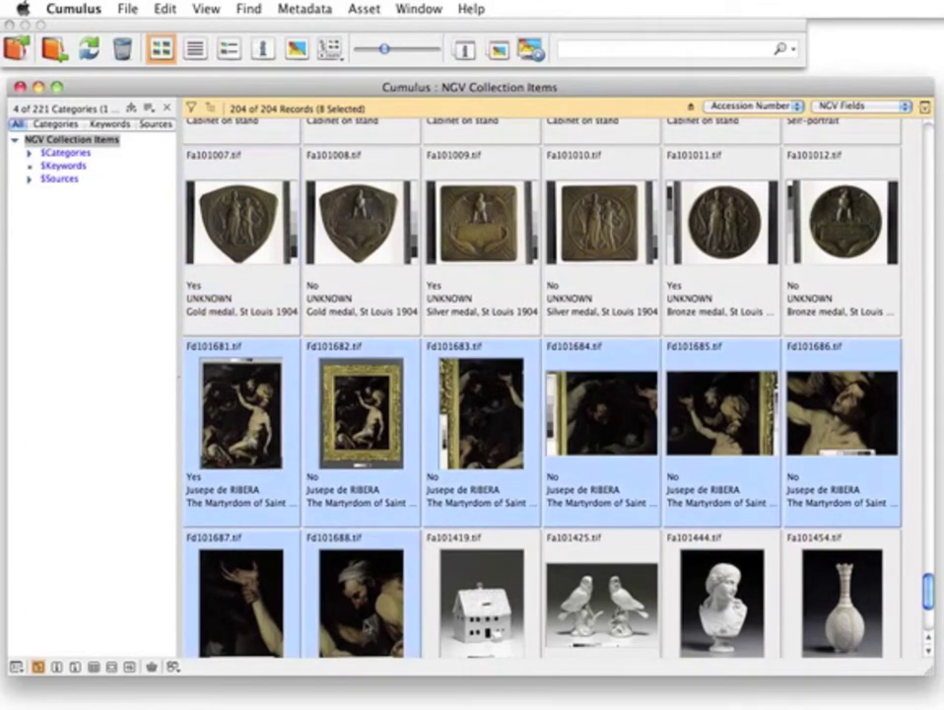
pyautogui.scroll(-3, 365, 625)
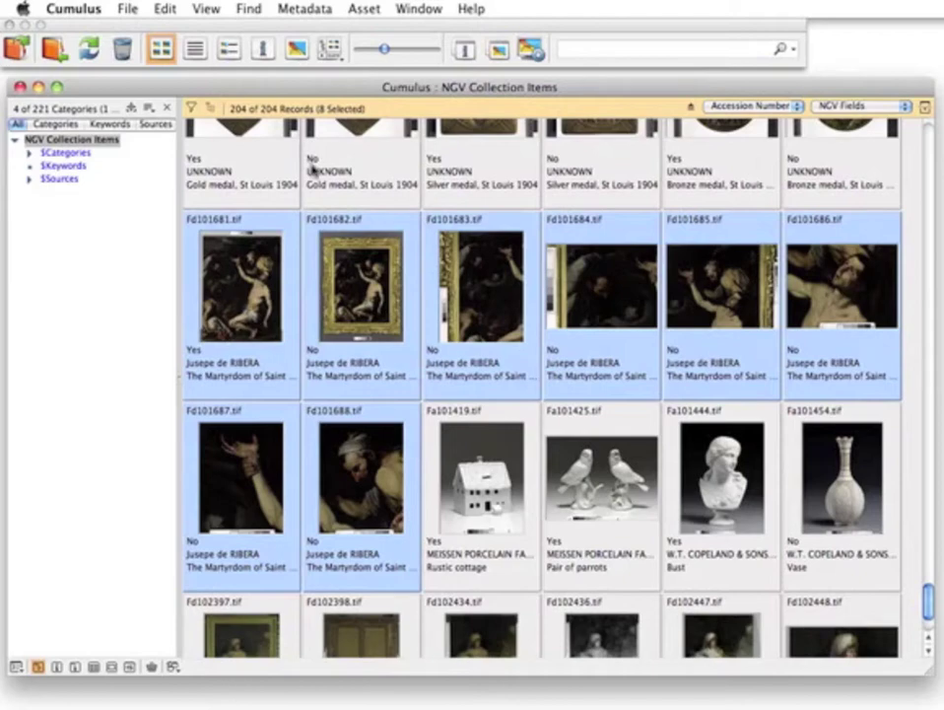
# - Find records whose Accession Number contains d88-1969 as a new 7-record collection
pyautogui.press('super+f')
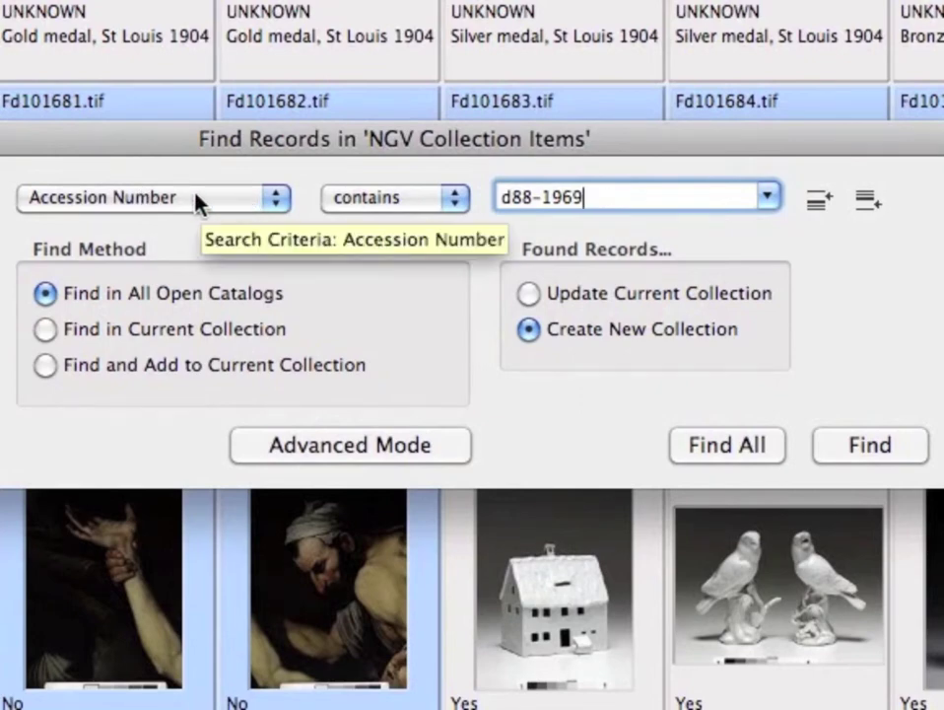
pyautogui.click(885, 446)
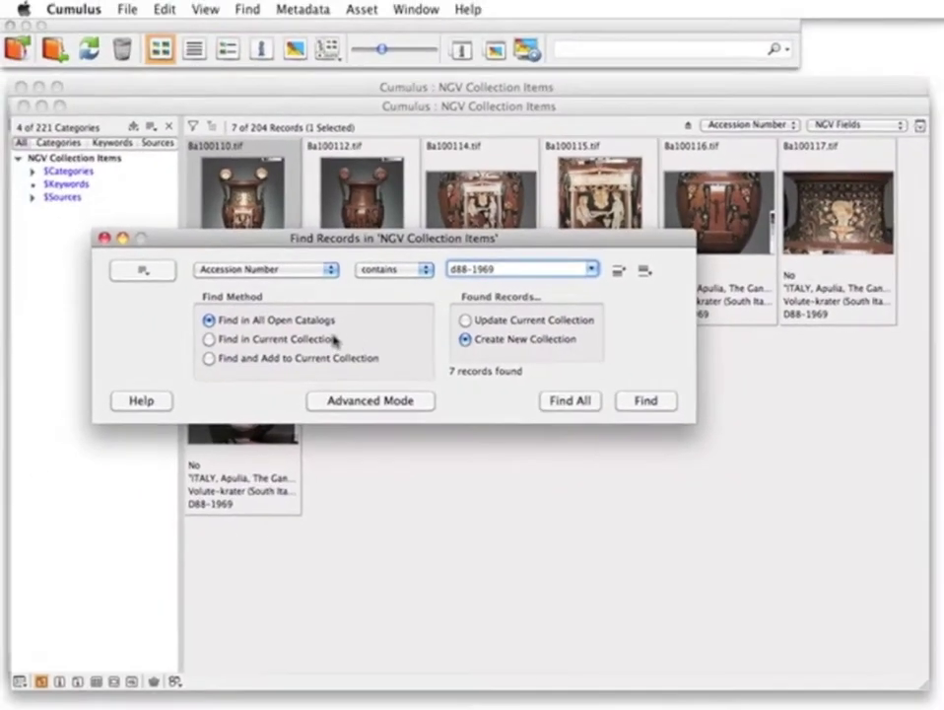
pyautogui.click(103, 237)
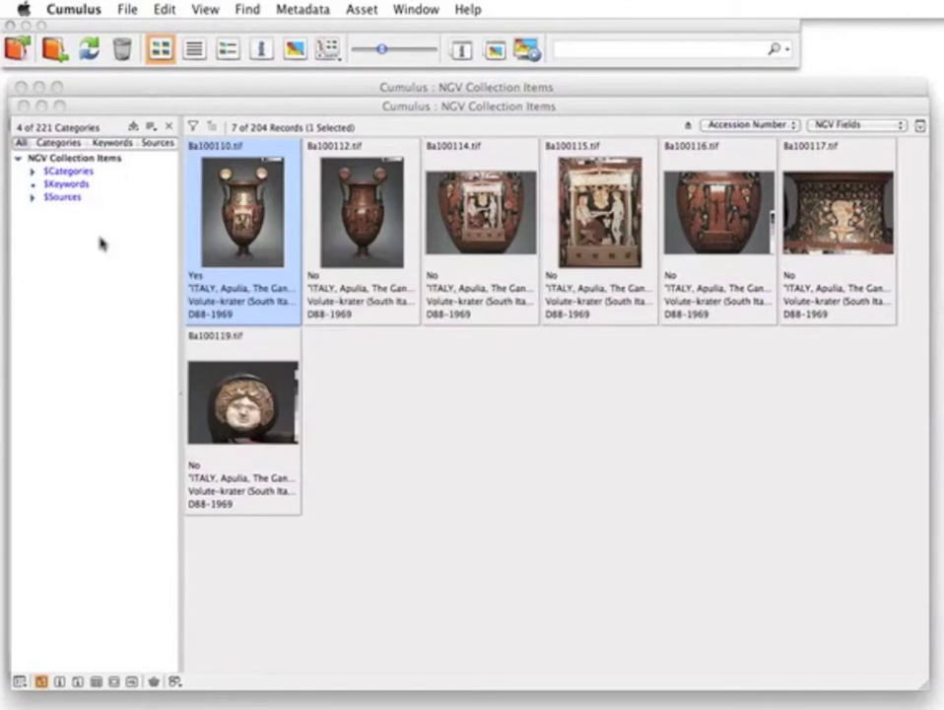
# - Close the seven-record D88-1969 collection window to return to the 204-record catalog
pyautogui.click(173, 270)
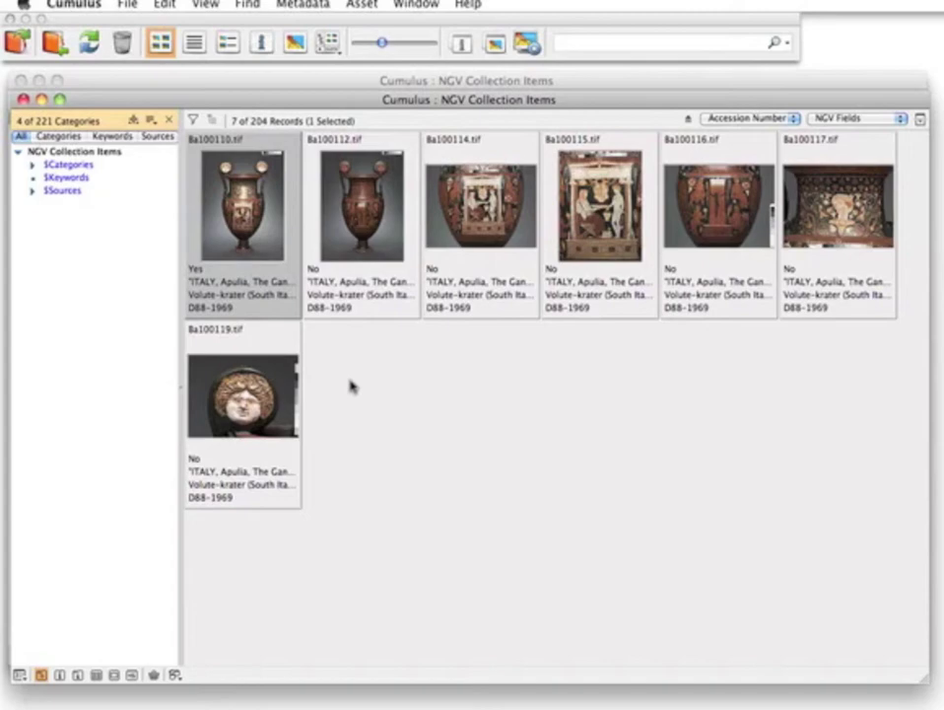
pyautogui.press('super+w')
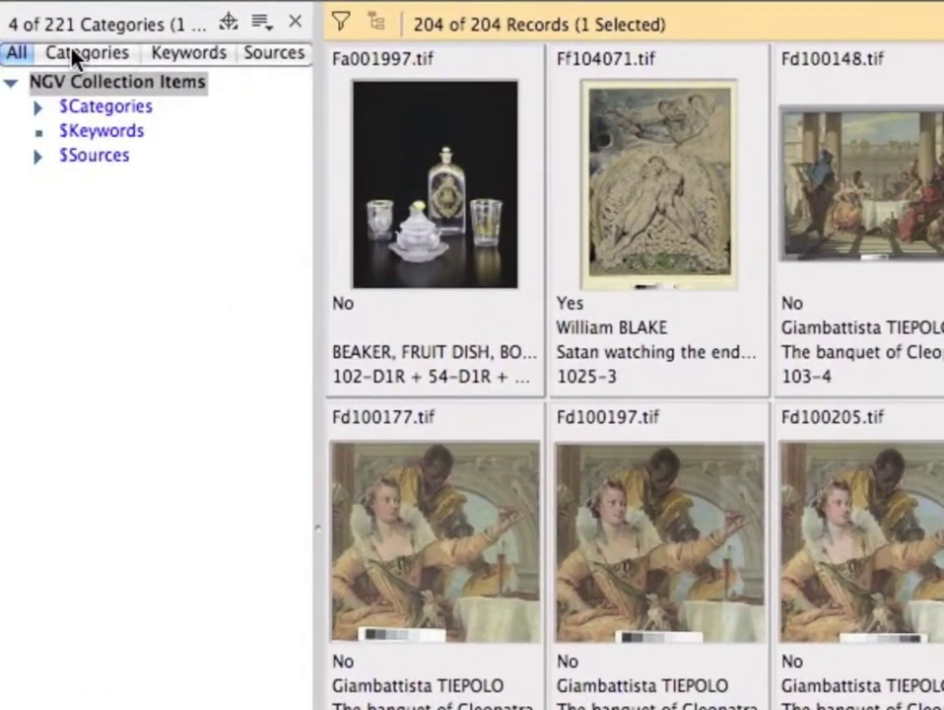
# - Filter the catalog to the COLLECTIONS › INTERNATIONAL › Decorative arts Fa category
pyautogui.click(69, 76)
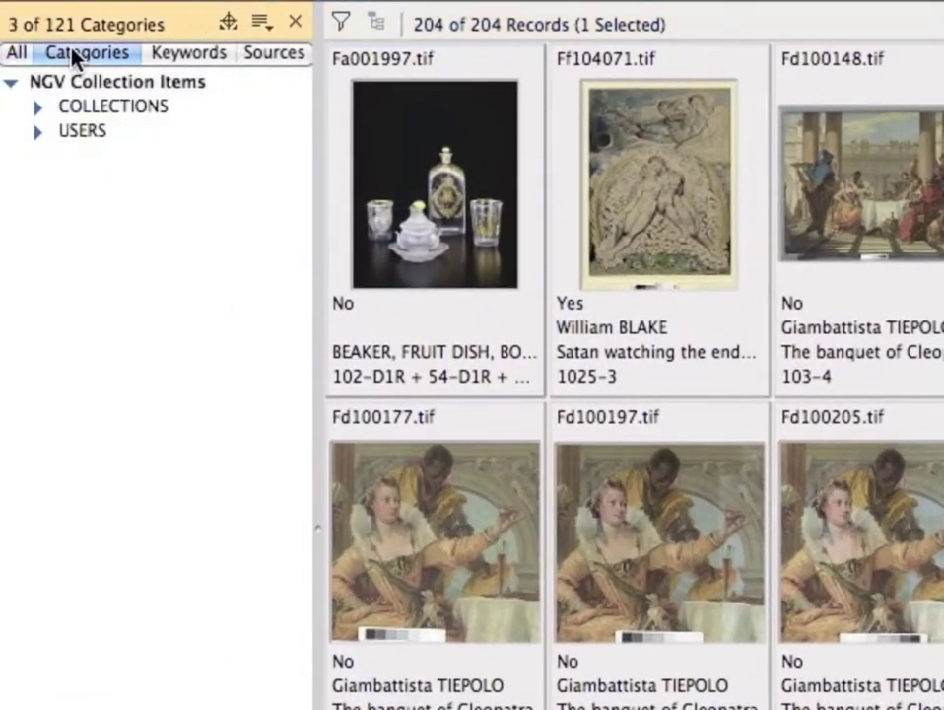
pyautogui.click(36, 109)
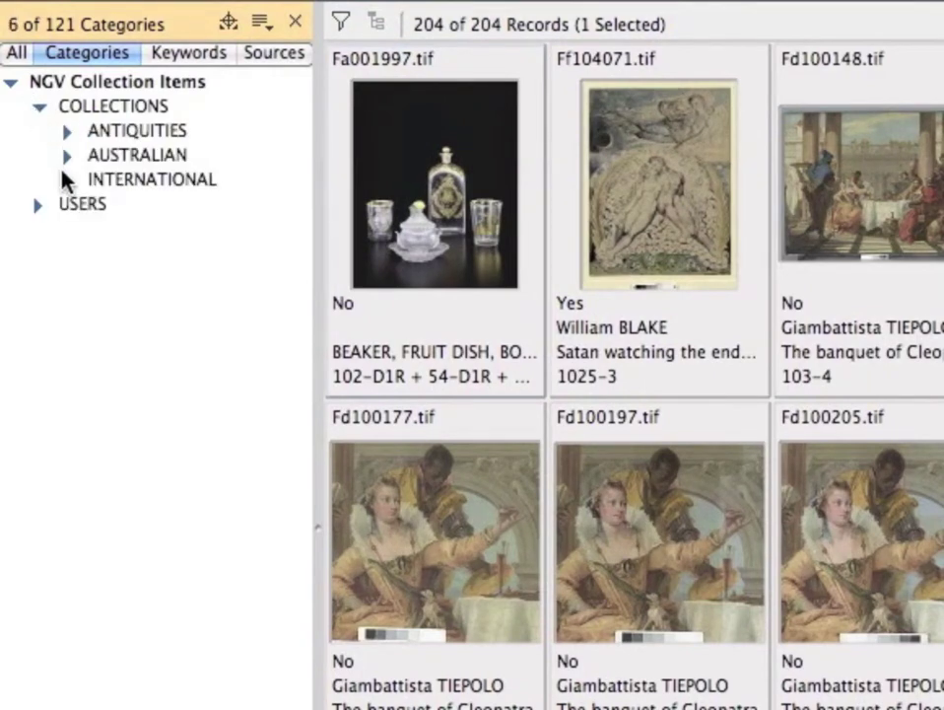
pyautogui.click(67, 181)
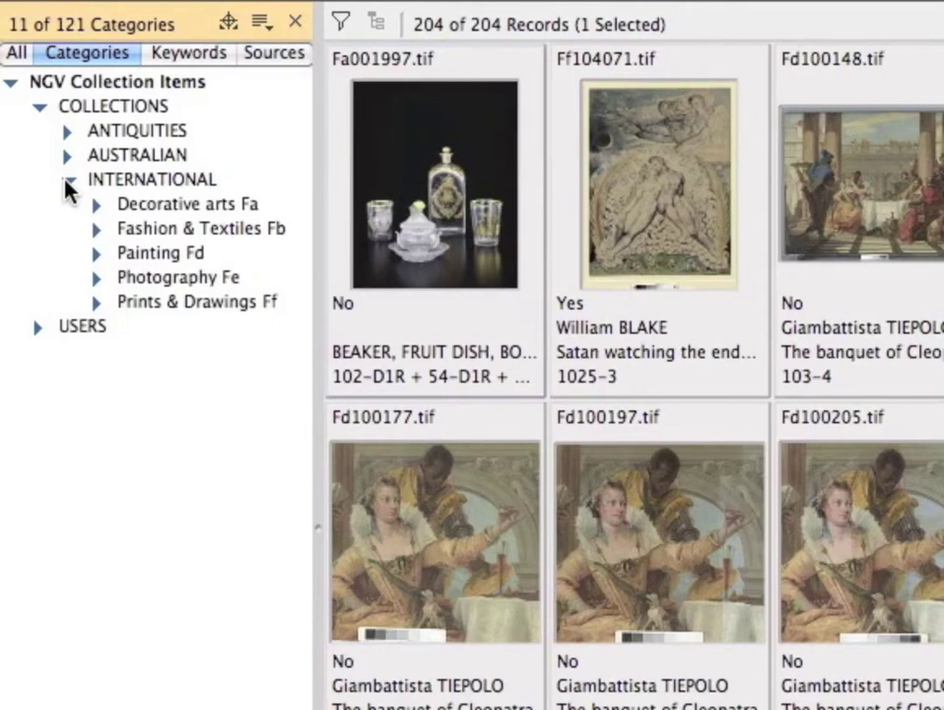
pyautogui.click(153, 204)
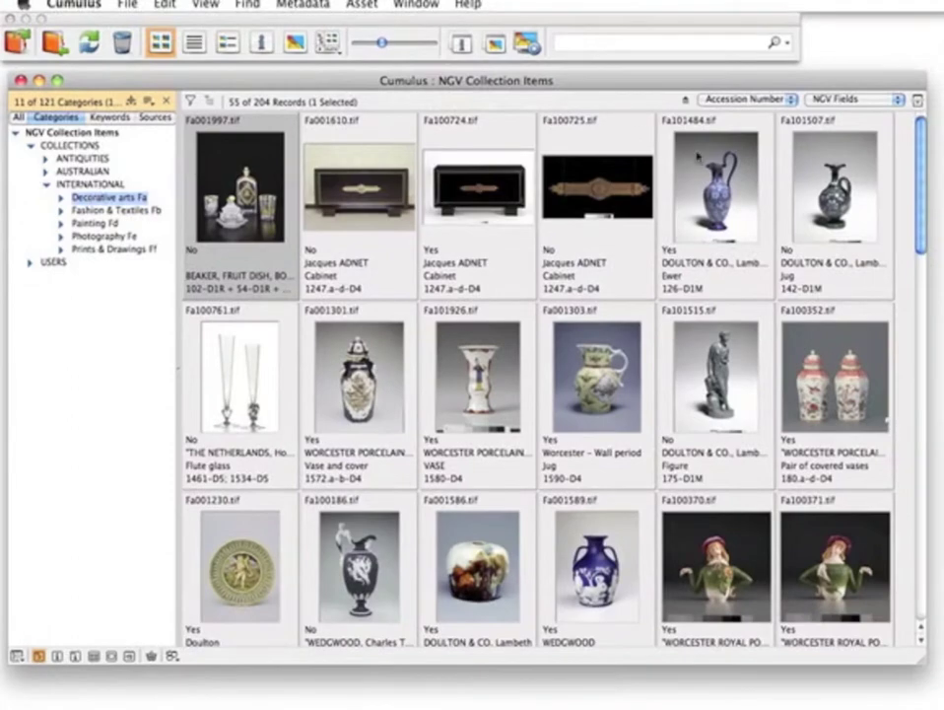
pyautogui.moveTo(918, 126); pyautogui.dragTo(912, 562)
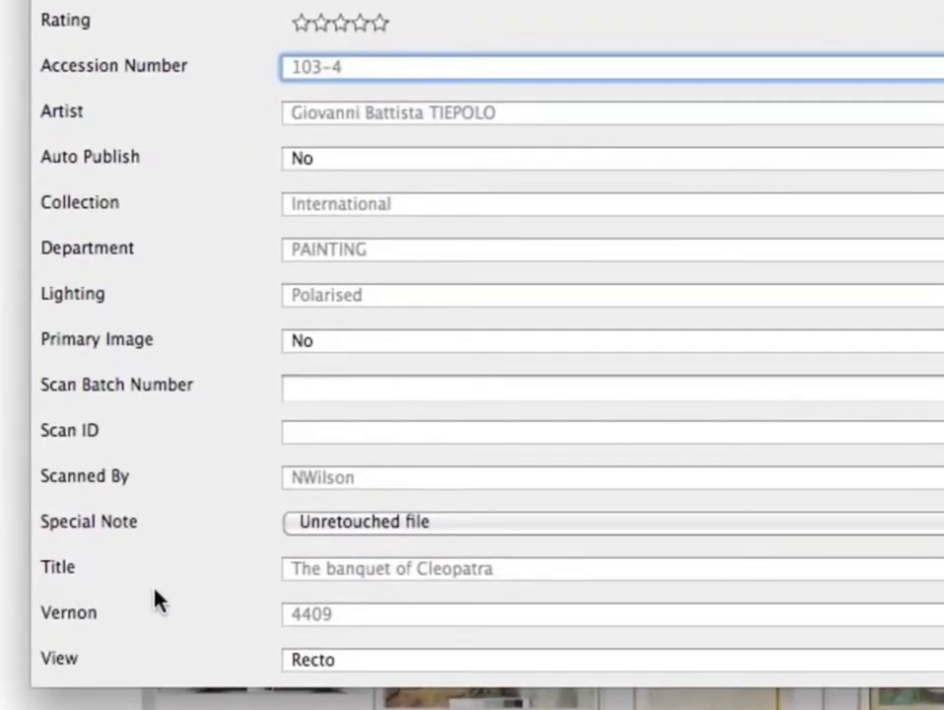
# - Review Fd100920.tif's Vernon 4409, Accession Number and Notes fields in its information window
pyautogui.click(290, 617)
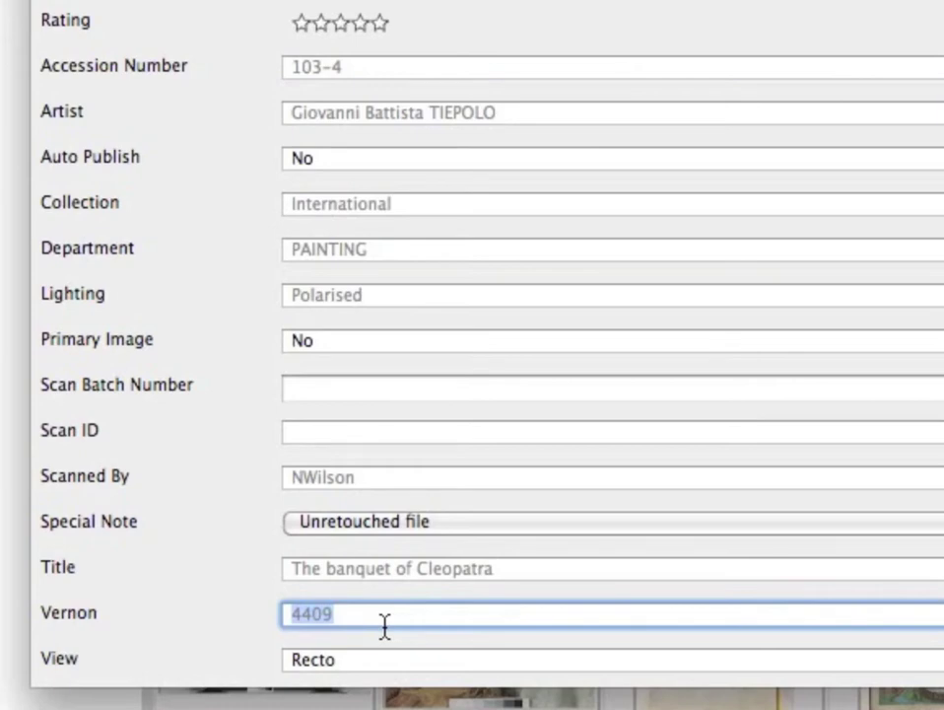
pyautogui.click(361, 61)
pyautogui.scroll(5, 362, 60)
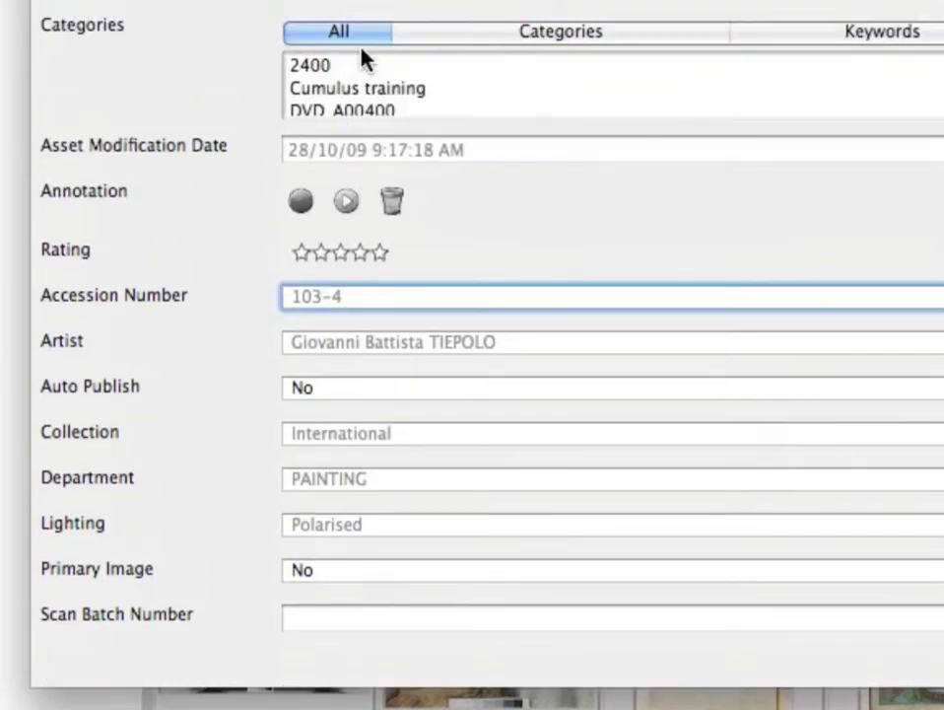
pyautogui.scroll(3, 362, 60)
pyautogui.click(552, 74)
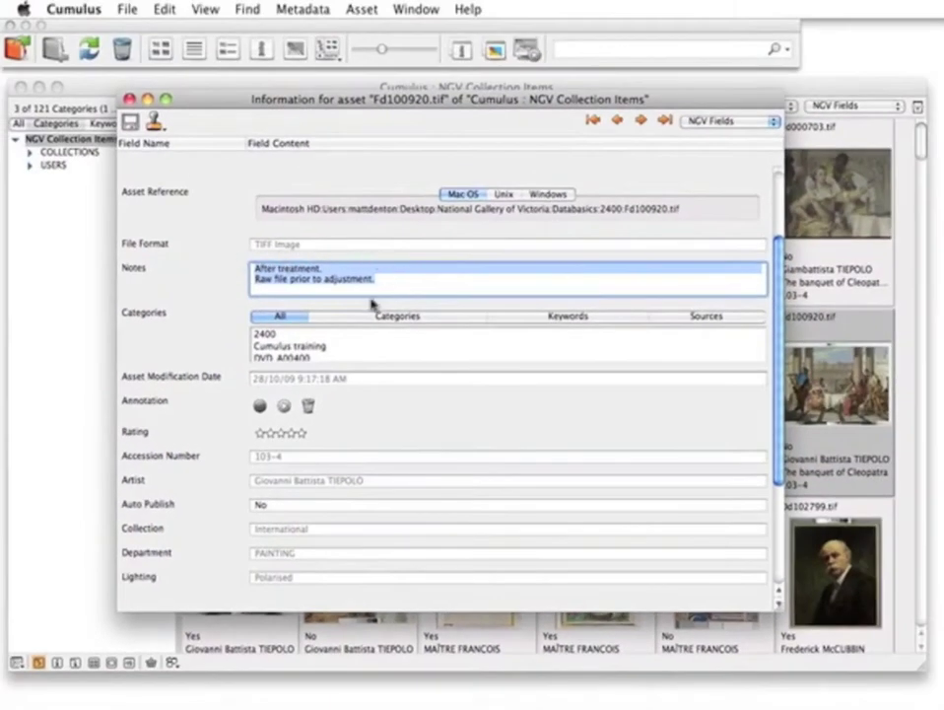
# - Run the saved Banquet of Cleopatra title search, producing a 12-record collection
pyautogui.click(552, 84)
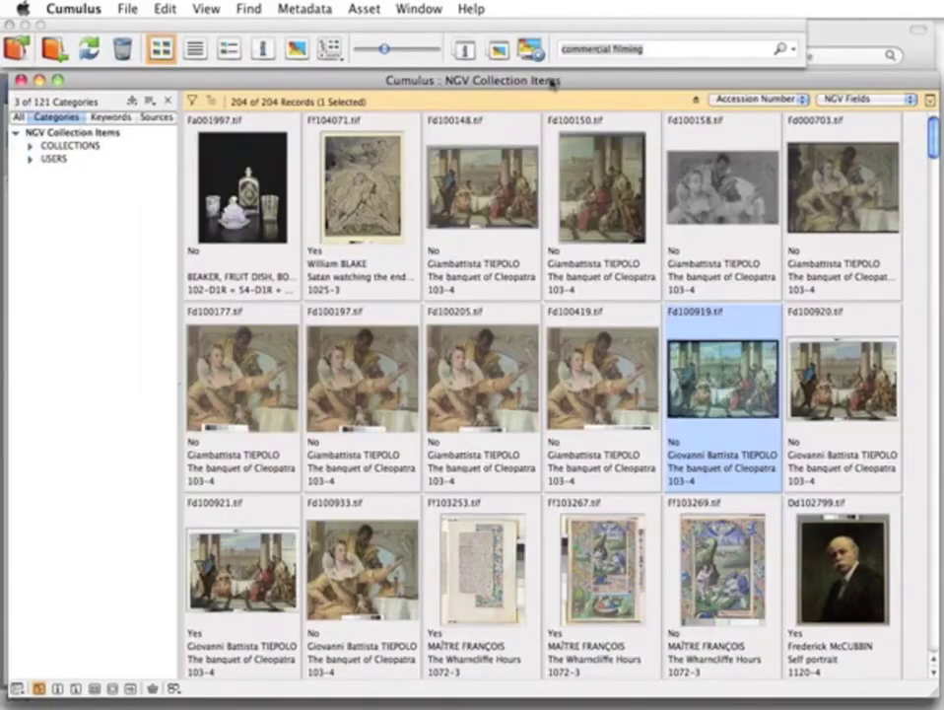
pyautogui.press('super+f')
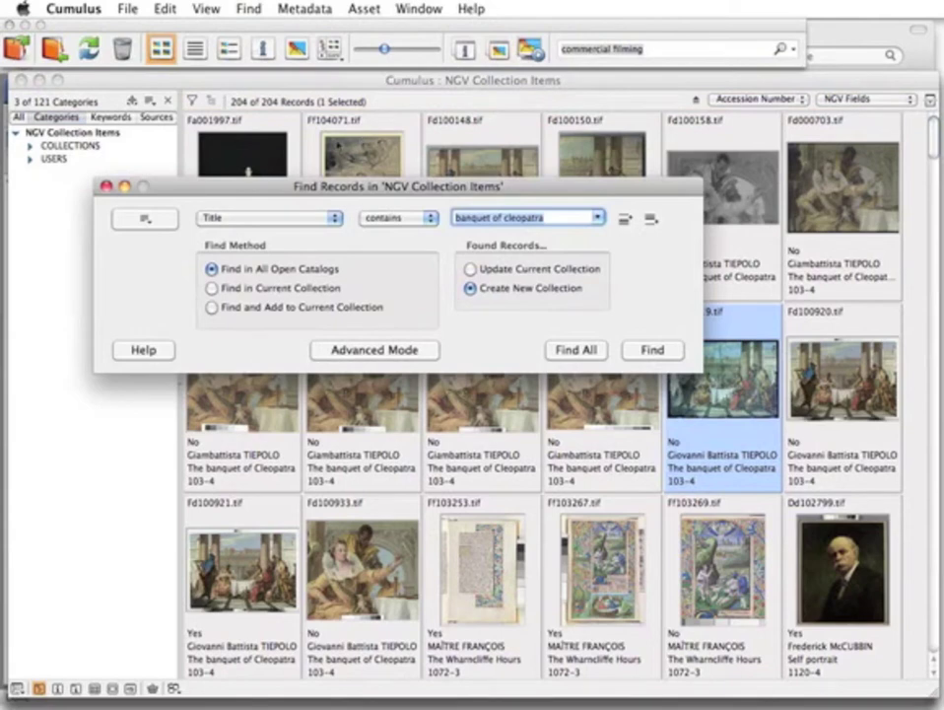
pyautogui.click(144, 218)
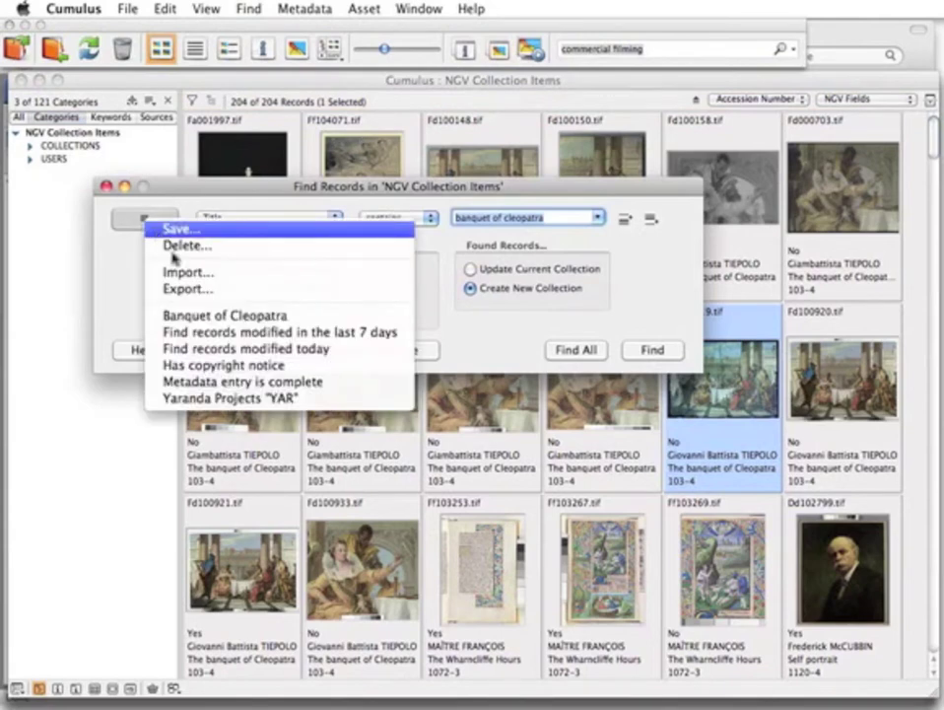
pyautogui.click(201, 316)
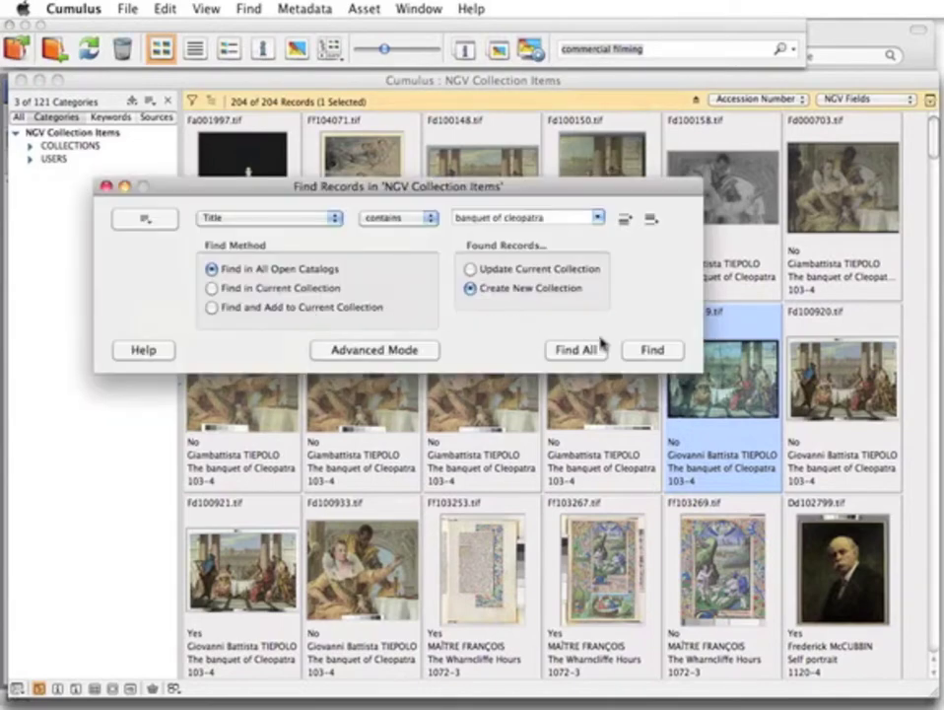
pyautogui.click(640, 349)
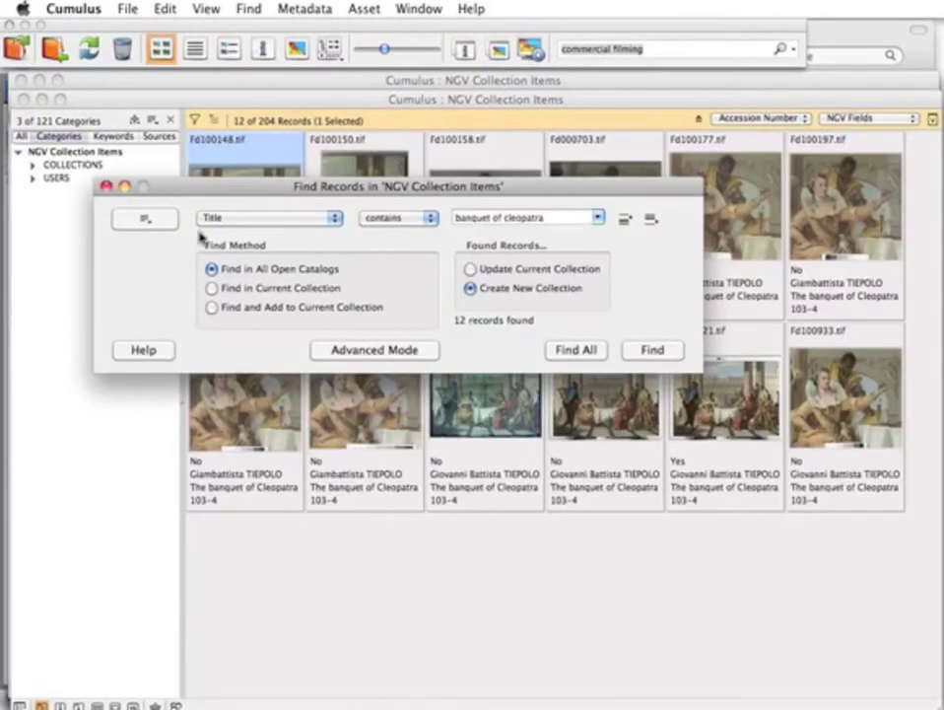
pyautogui.click(106, 187)
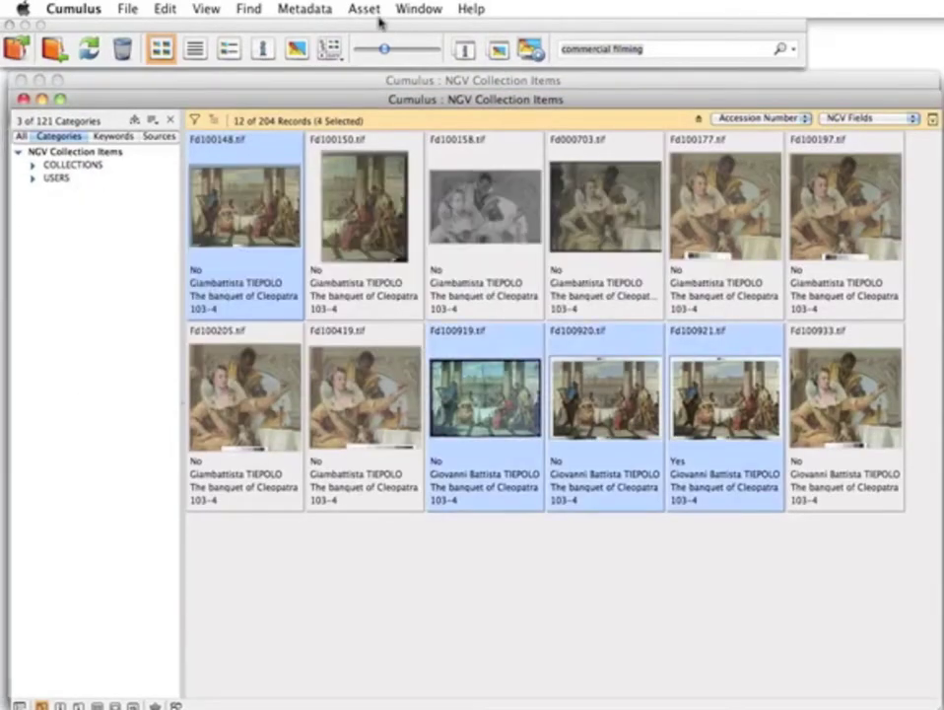
# - Show the four selected Banquet of Cleopatra images in Asset > Fullscreen Preview
pyautogui.click(353, 8)
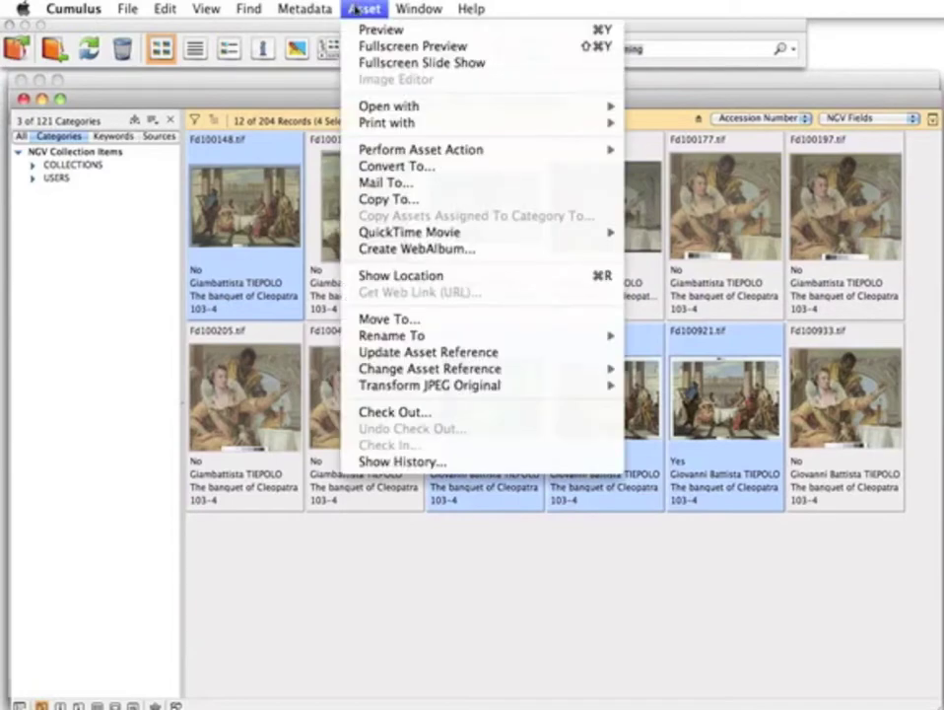
pyautogui.click(380, 49)
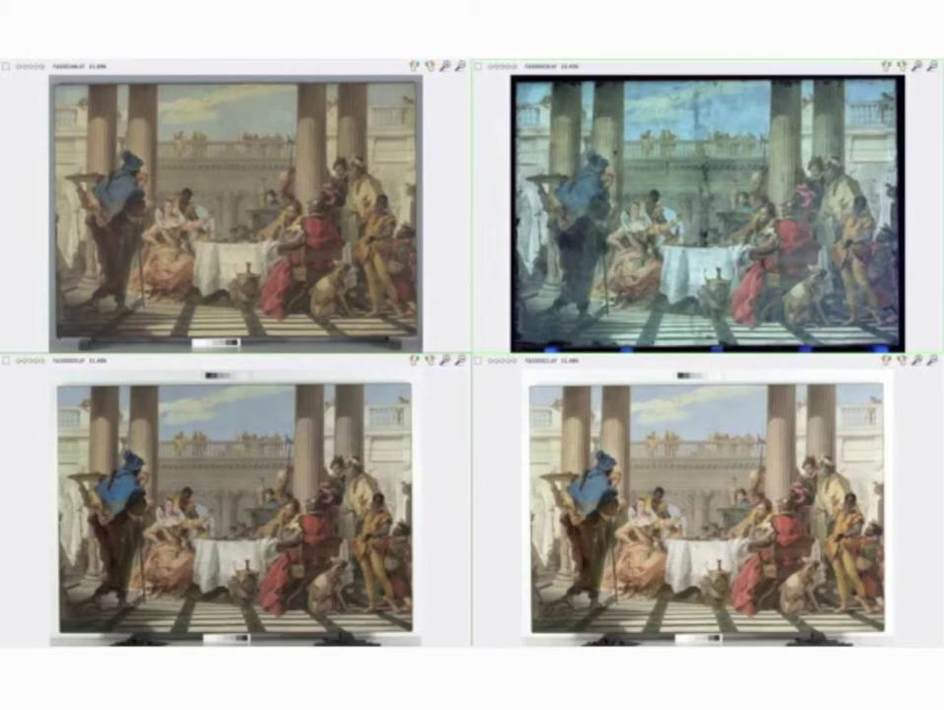
# - Make the bottom-right banquet version active and show its record details in the metadata panel
pyautogui.moveTo(10, 126)
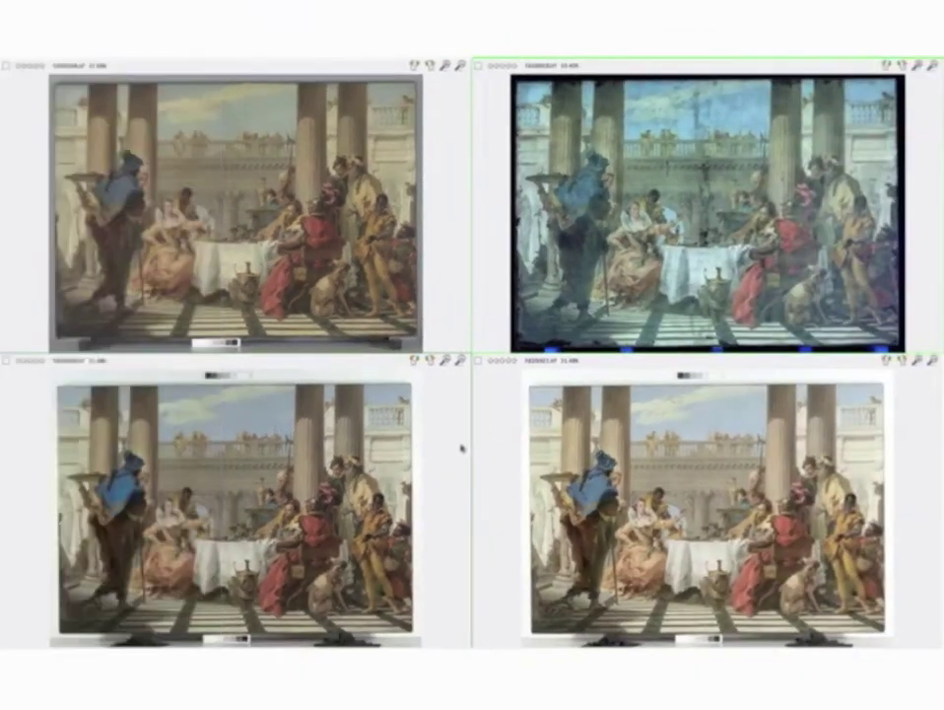
pyautogui.click(483, 448)
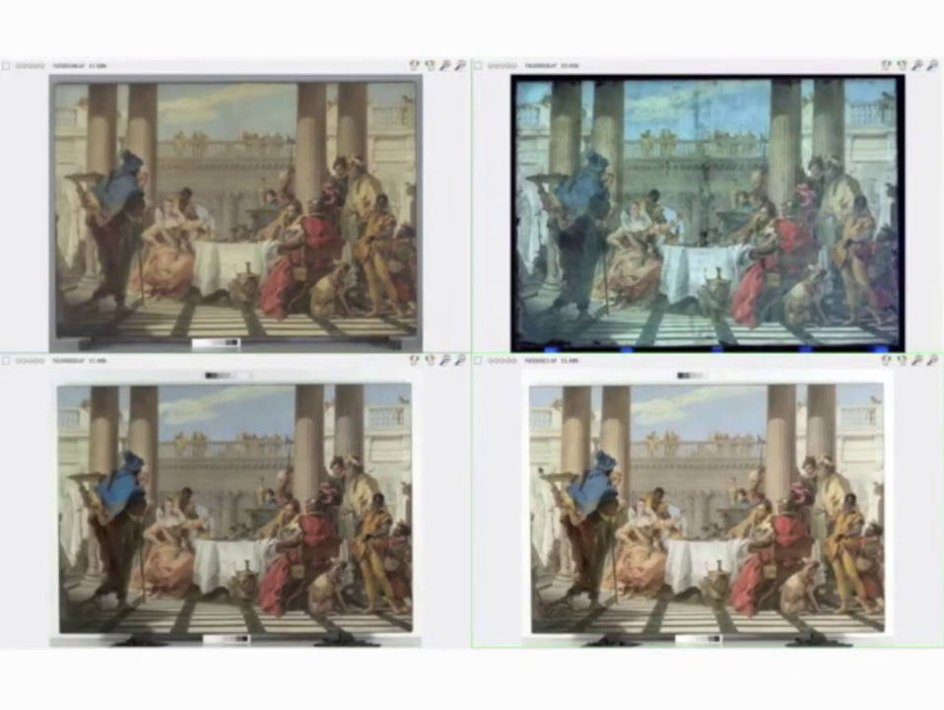
pyautogui.moveTo(4, 414)
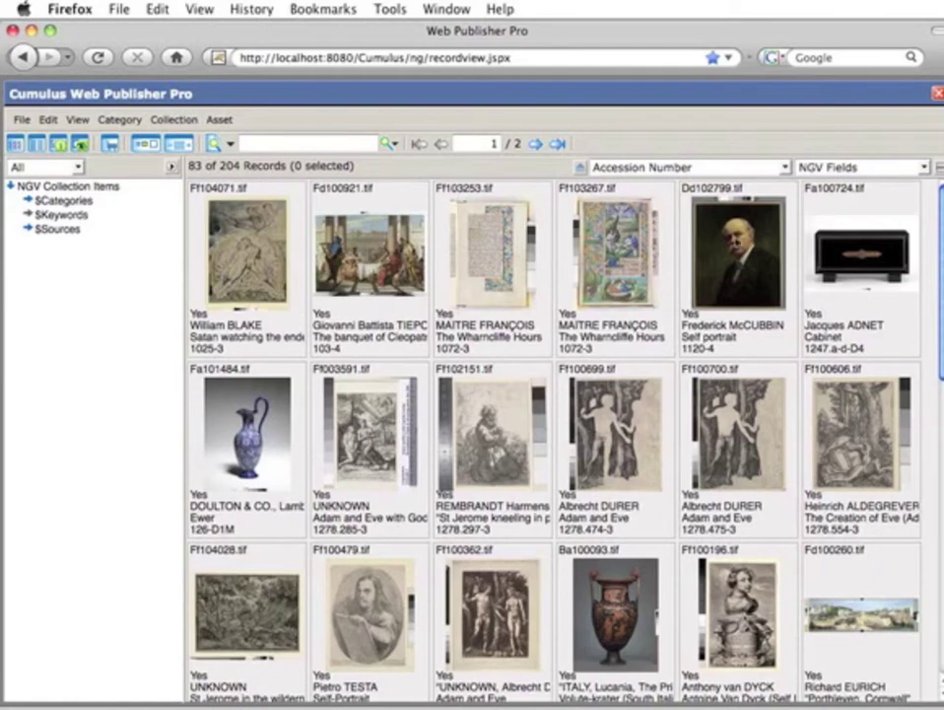
# - Scroll through the Web Publisher Pro thumbnail grid of NGV Collection Items
pyautogui.scroll(-5, 552, 434)
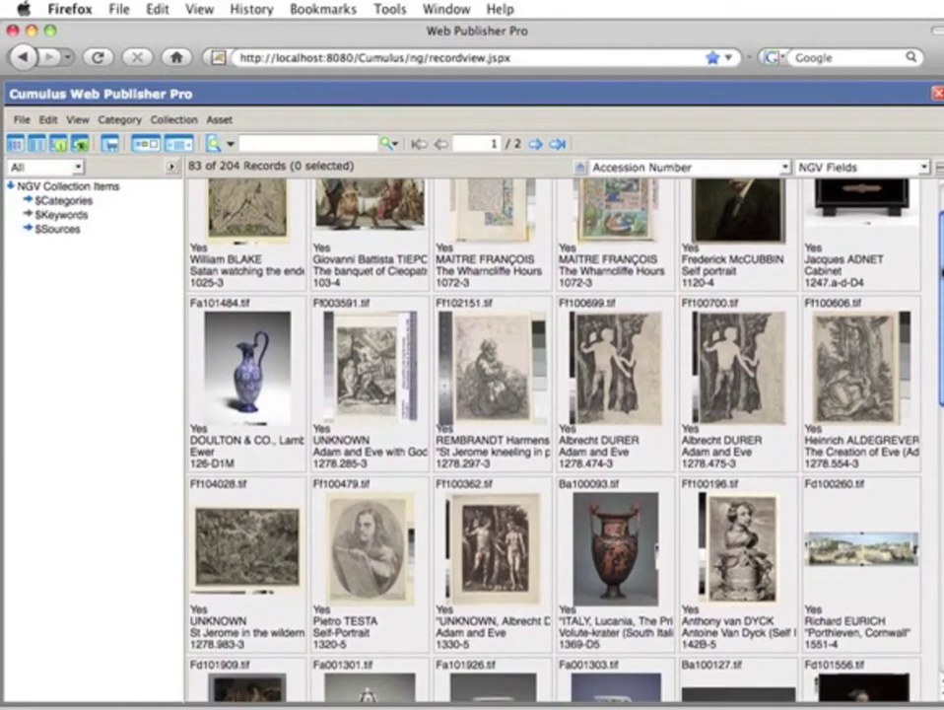
pyautogui.scroll(-4, 552, 434)
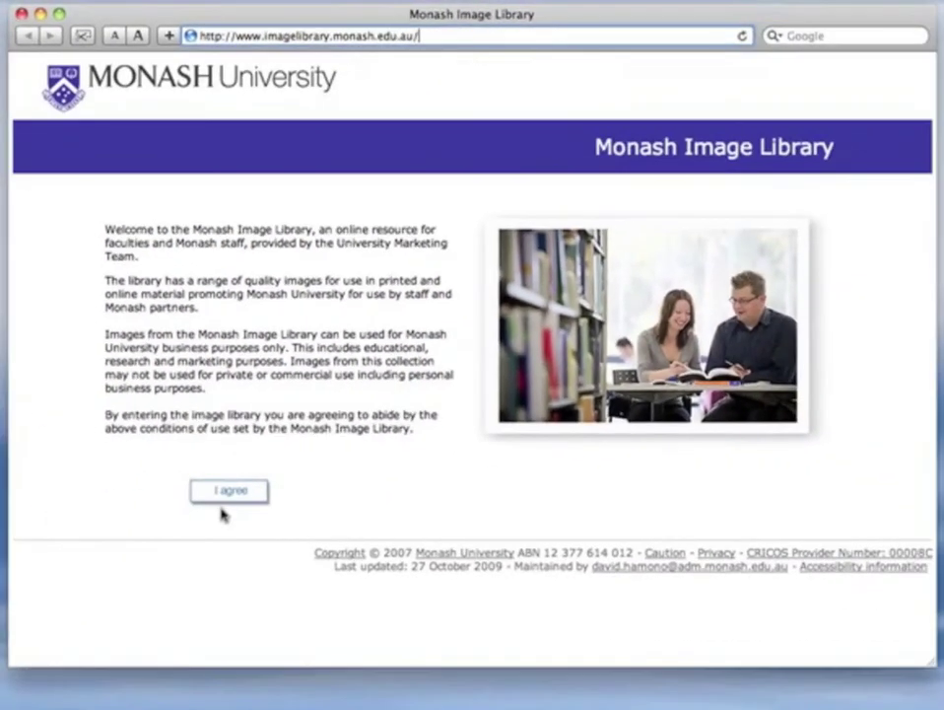
# - Accept the Monash Image Library usage terms with 'I agree'
pyautogui.click(227, 493)
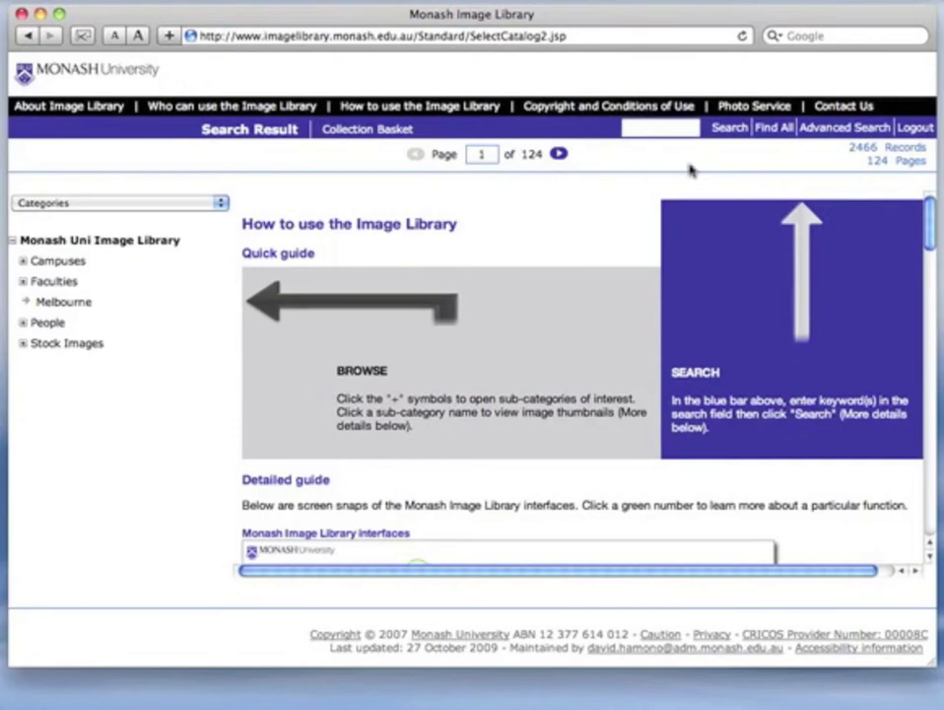
# - Expand the Campuses category and list all Campuses images as thumbnails
pyautogui.click(23, 284)
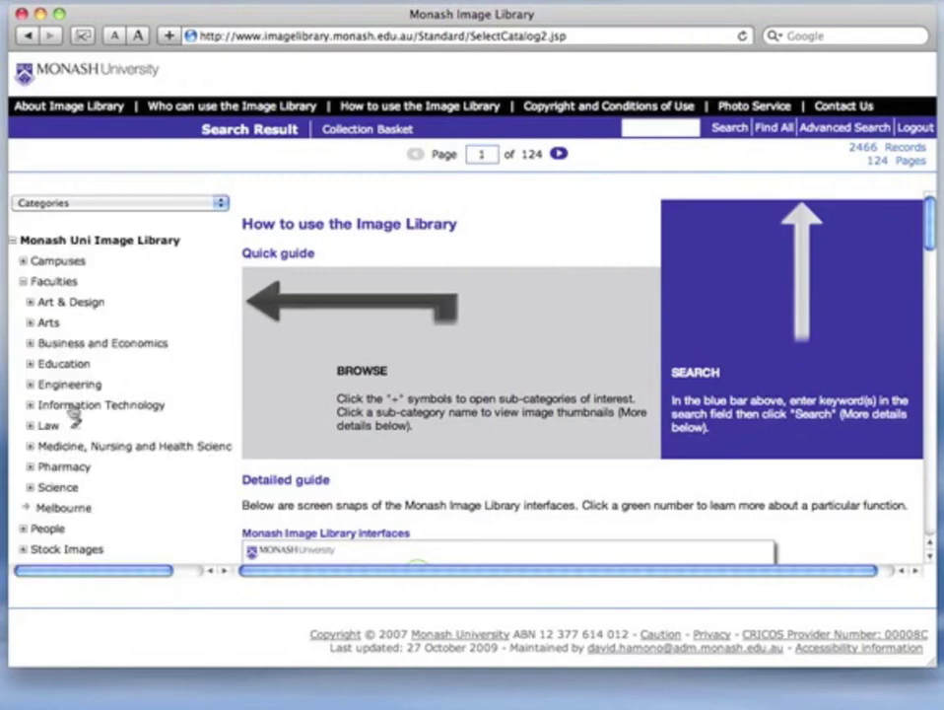
pyautogui.click(22, 284)
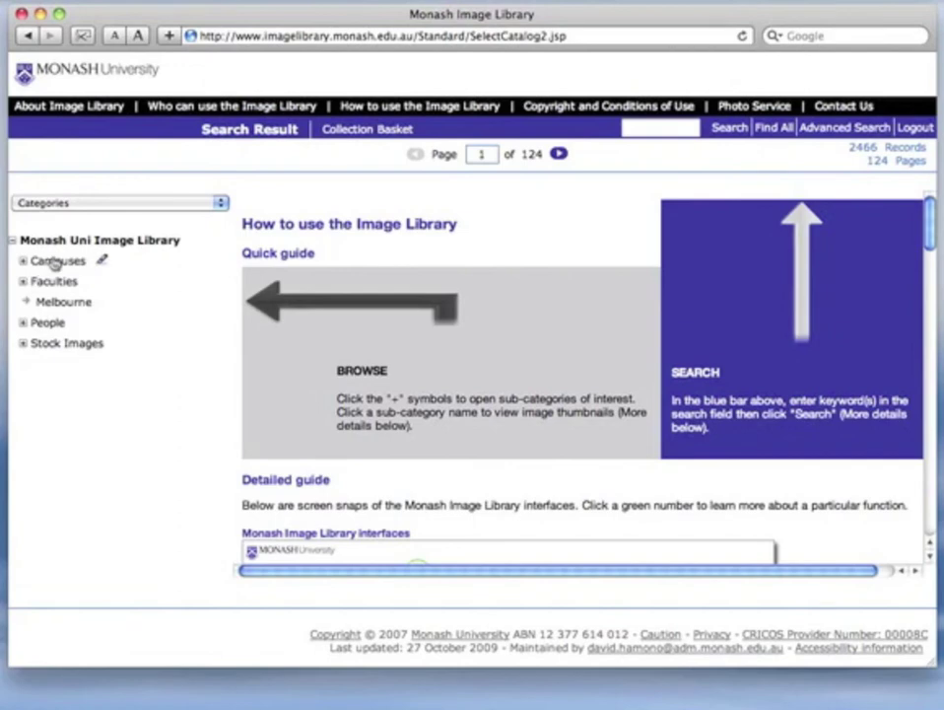
pyautogui.click(23, 262)
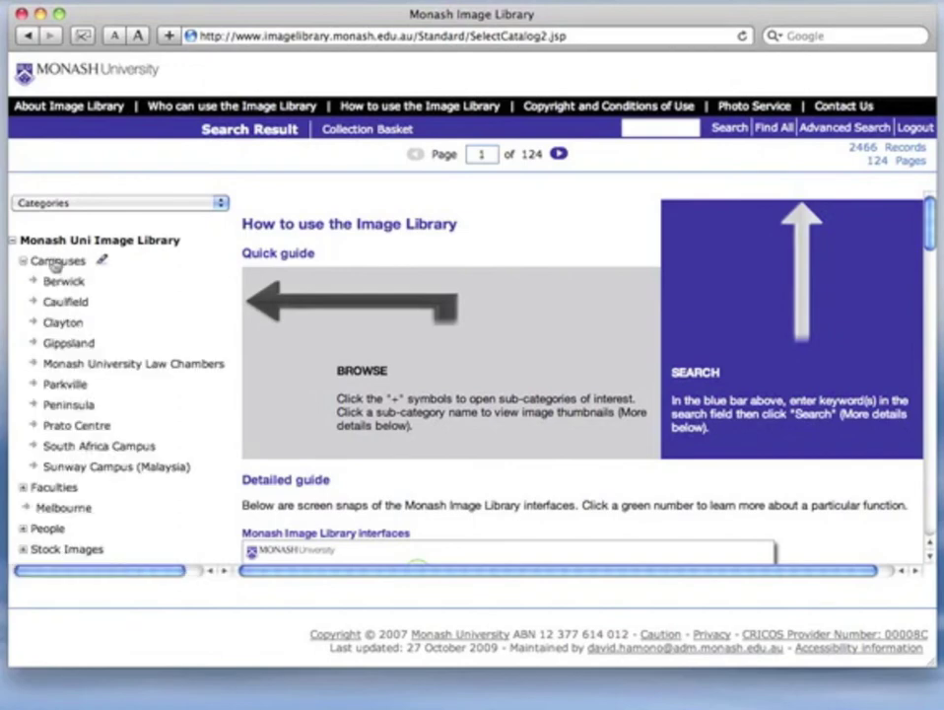
pyautogui.click(54, 262)
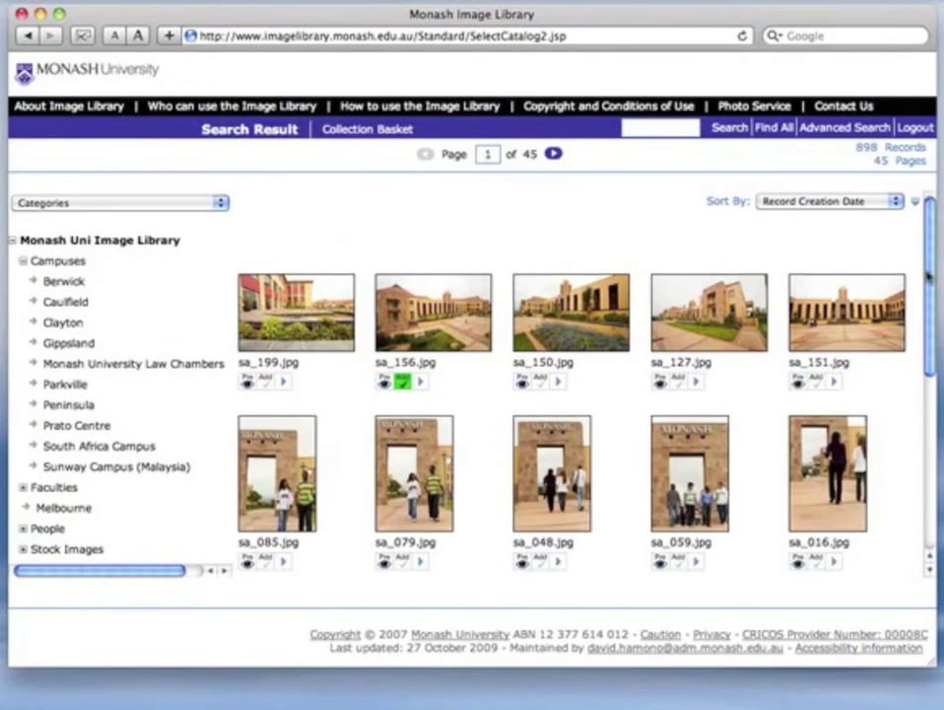
# - Add sa_059.jpg to the collection basket and return to the thumbnail grid
pyautogui.scroll(-3, 922, 271)
pyautogui.click(710, 355)
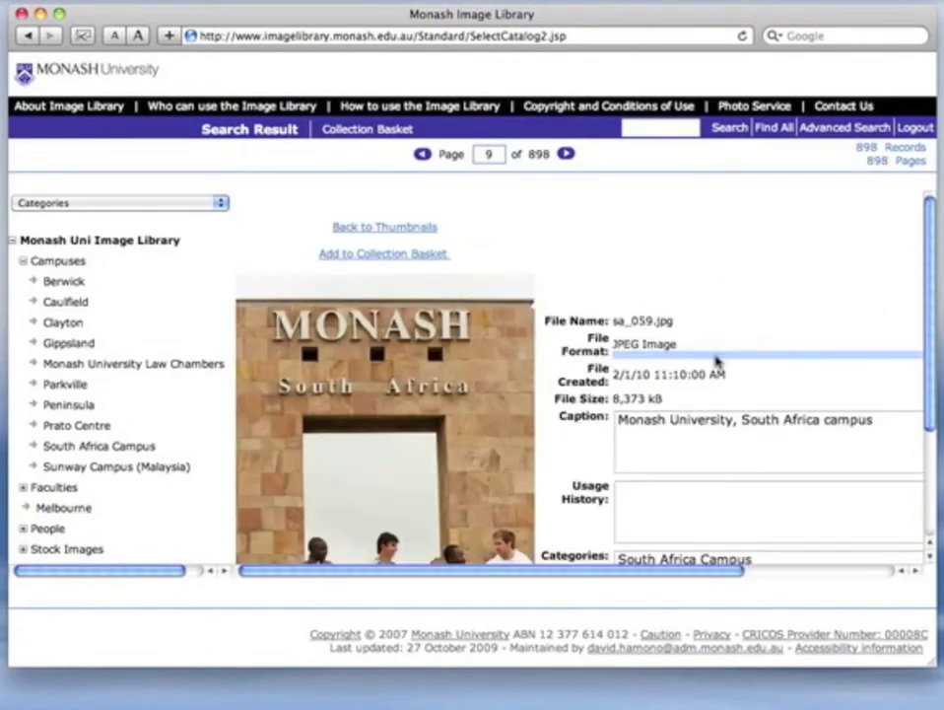
pyautogui.scroll(-3, 552, 363)
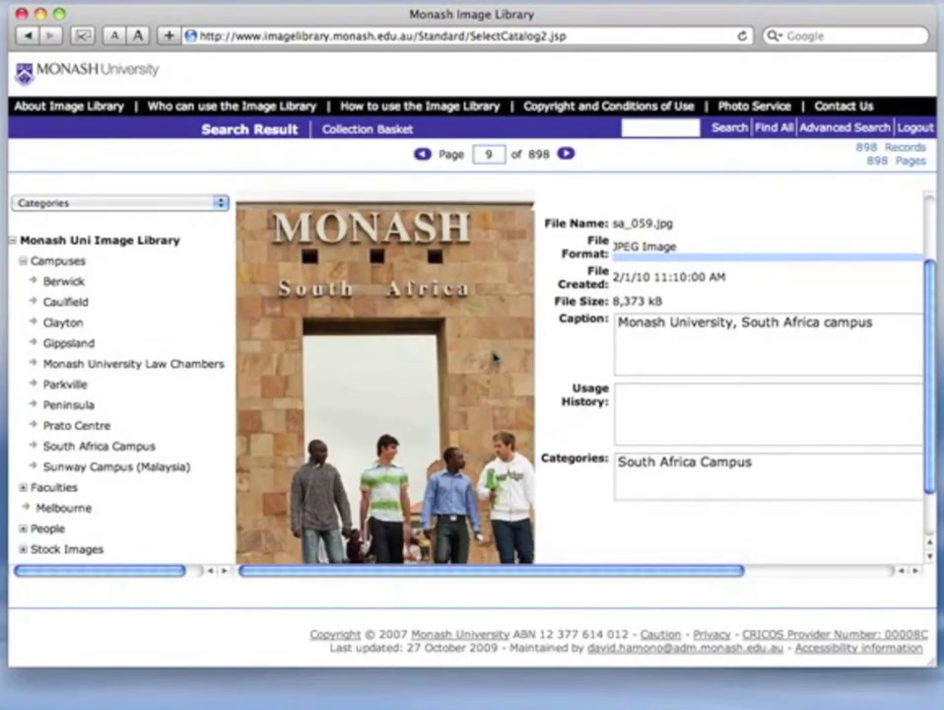
pyautogui.scroll(3, 495, 359)
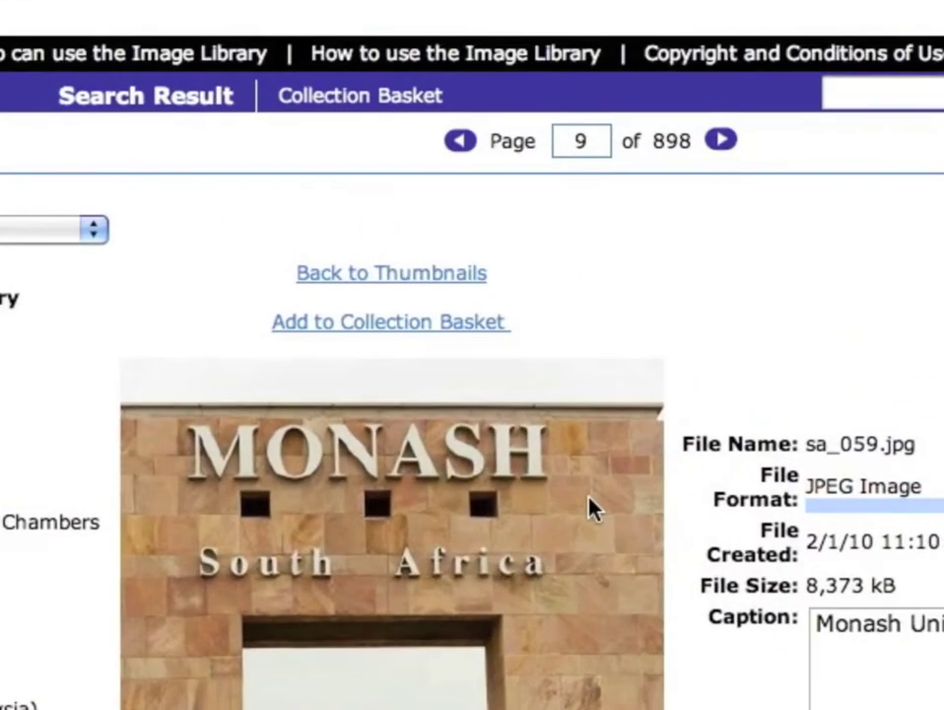
pyautogui.click(381, 331)
pyautogui.click(379, 276)
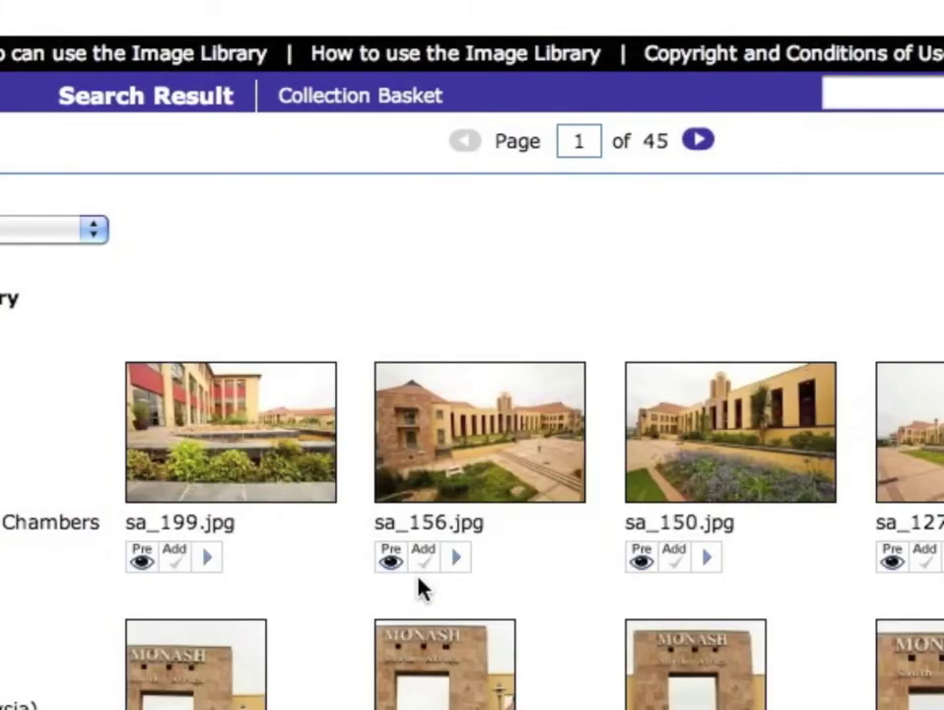
pyautogui.click(420, 575)
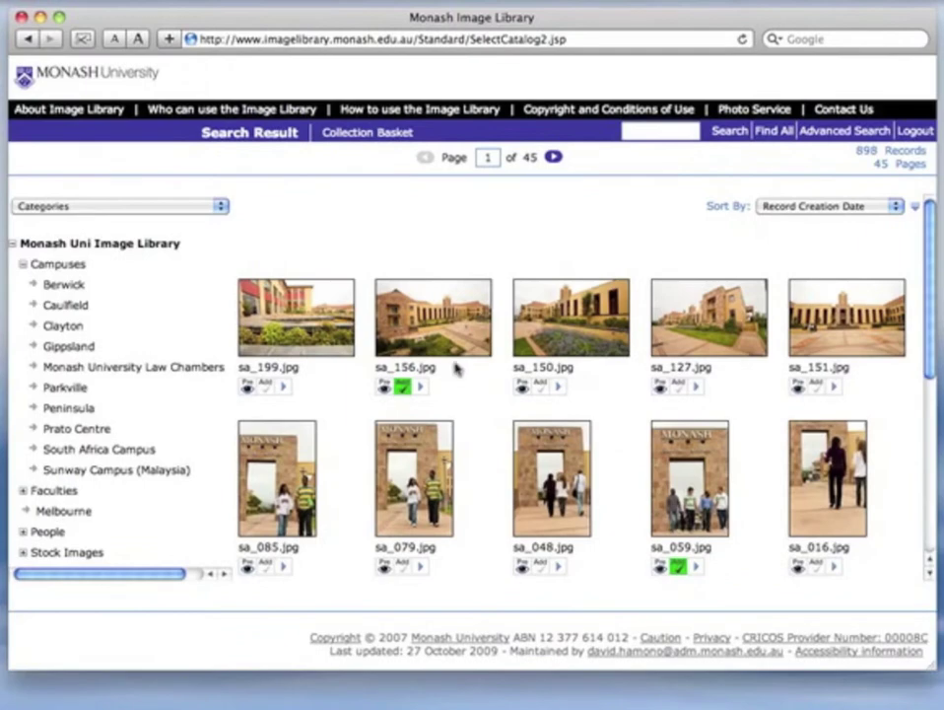
# - Search the library for the keyword 'medical'
pyautogui.click(642, 131)
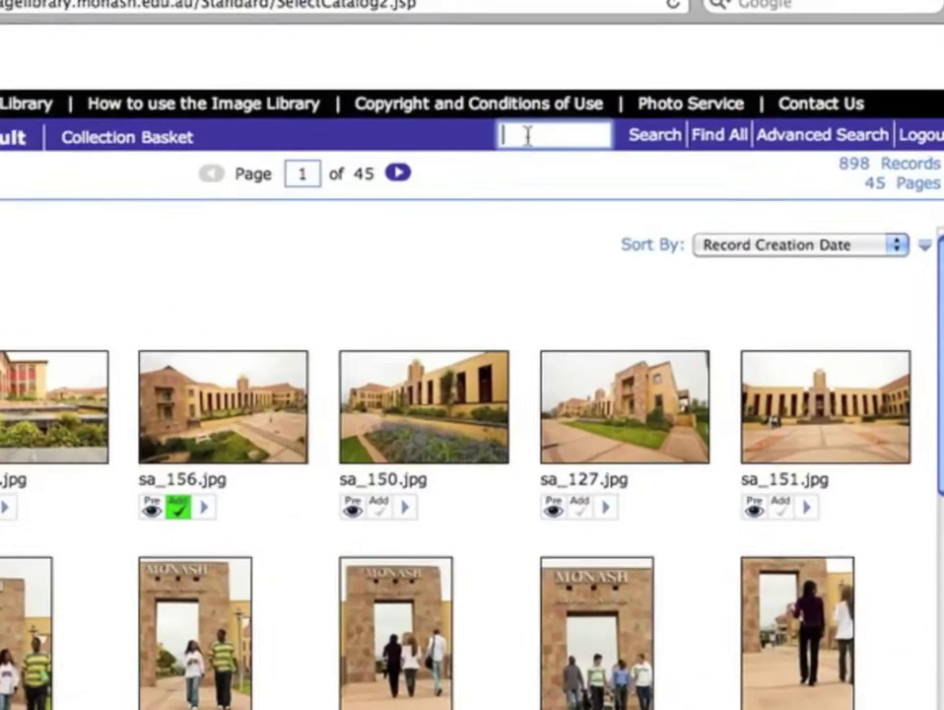
pyautogui.write('medical')
pyautogui.press('BackSpace')
pyautogui.press('BackSpace')
pyautogui.press('BackSpace')
pyautogui.write('cal')
pyautogui.press('Return')
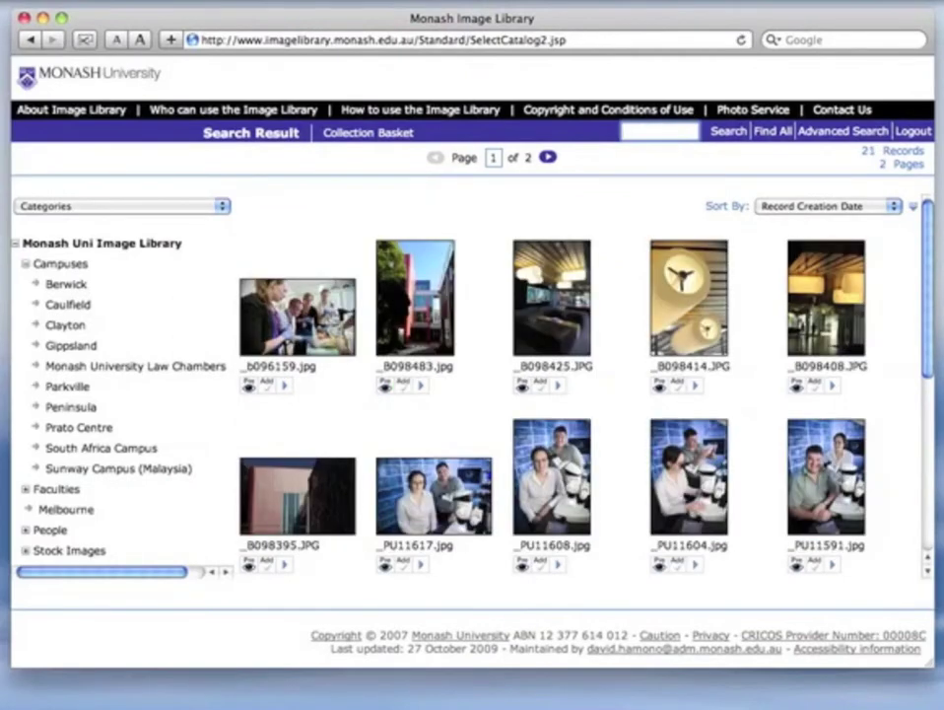
# - View the _PU10993 1.jpg detail page and select its Usage History text
pyautogui.scroll(-1, 607, 352)
pyautogui.scroll(-5, 606, 352)
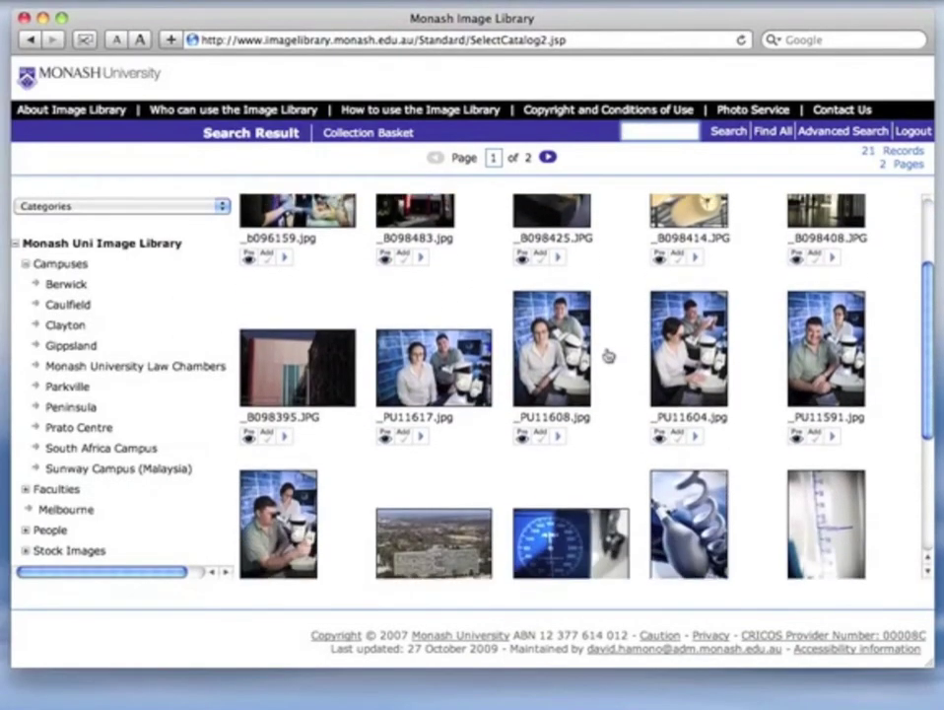
pyautogui.click(687, 461)
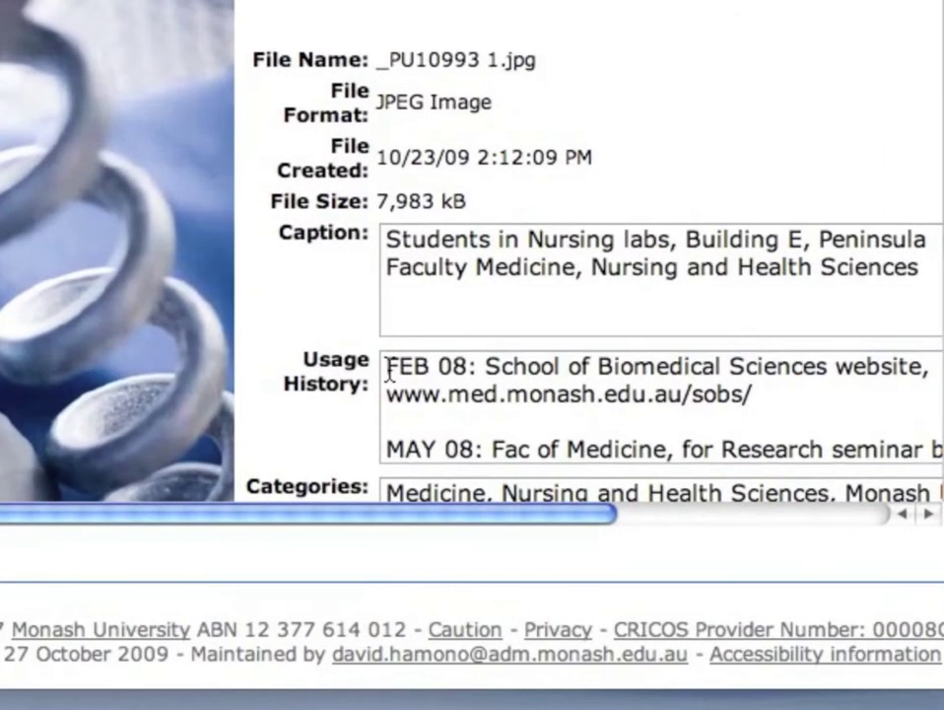
pyautogui.moveTo(617, 490); pyautogui.dragTo(800, 548)
pyautogui.moveTo(718, 468); pyautogui.dragTo(923, 437)
pyautogui.hscroll(2, 615, 432)
pyautogui.hscroll(5, 620, 431)
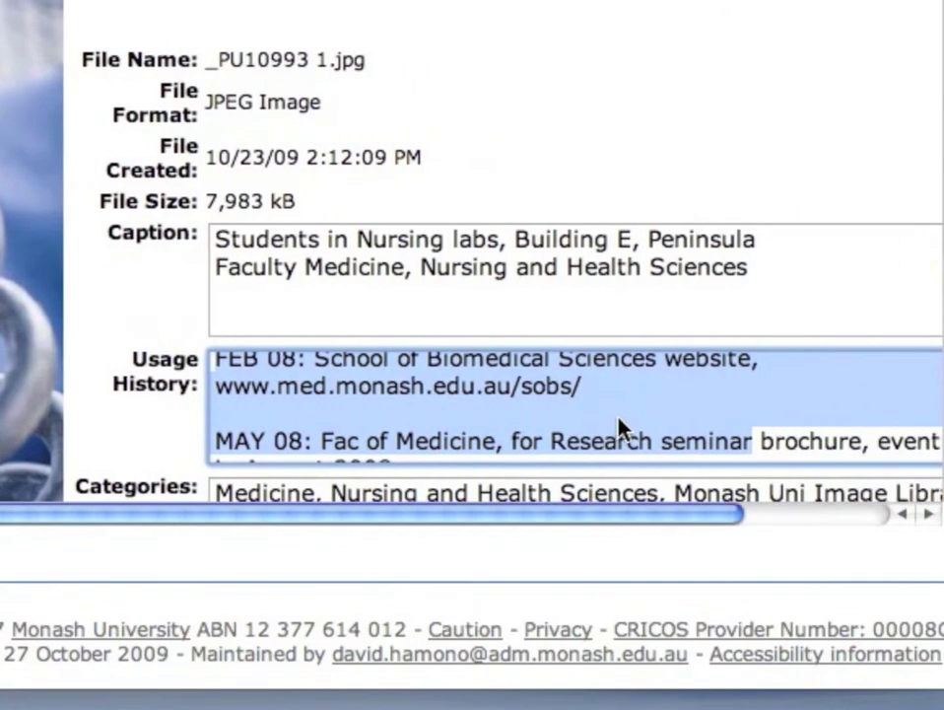
pyautogui.click(623, 430)
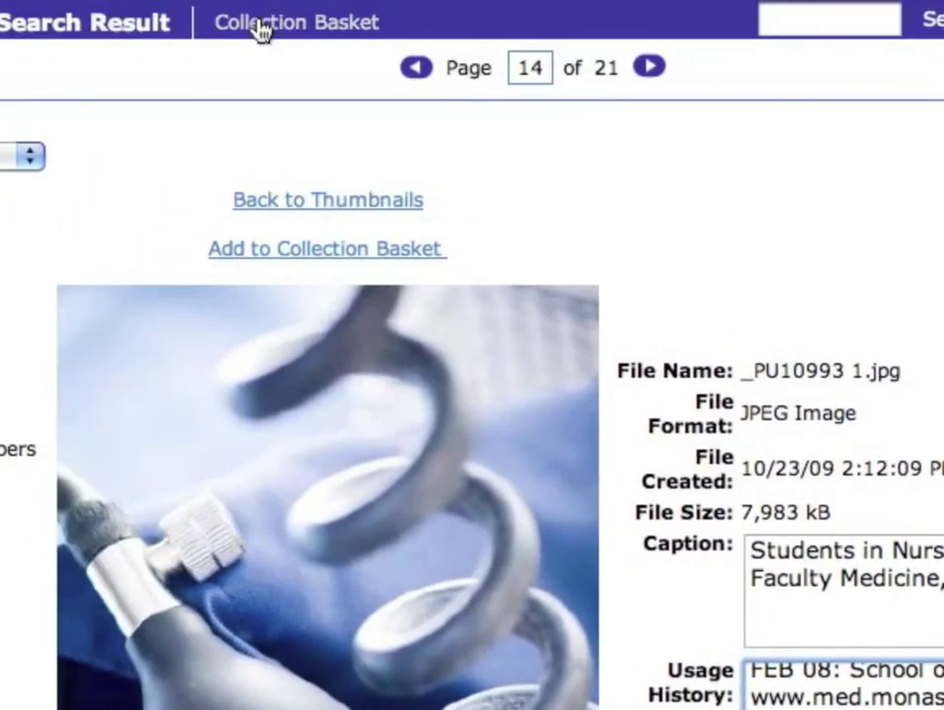
# - In the Collection Basket, keep For PRINT (original file) as each image's Use option
pyautogui.click(261, 26)
pyautogui.click(164, 545)
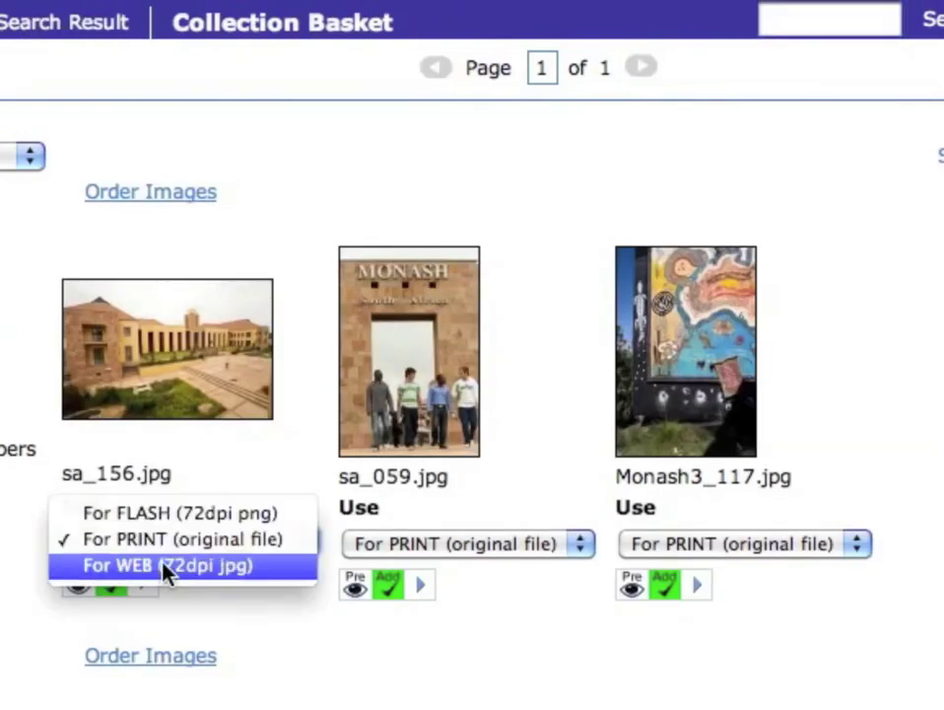
pyautogui.click(457, 544)
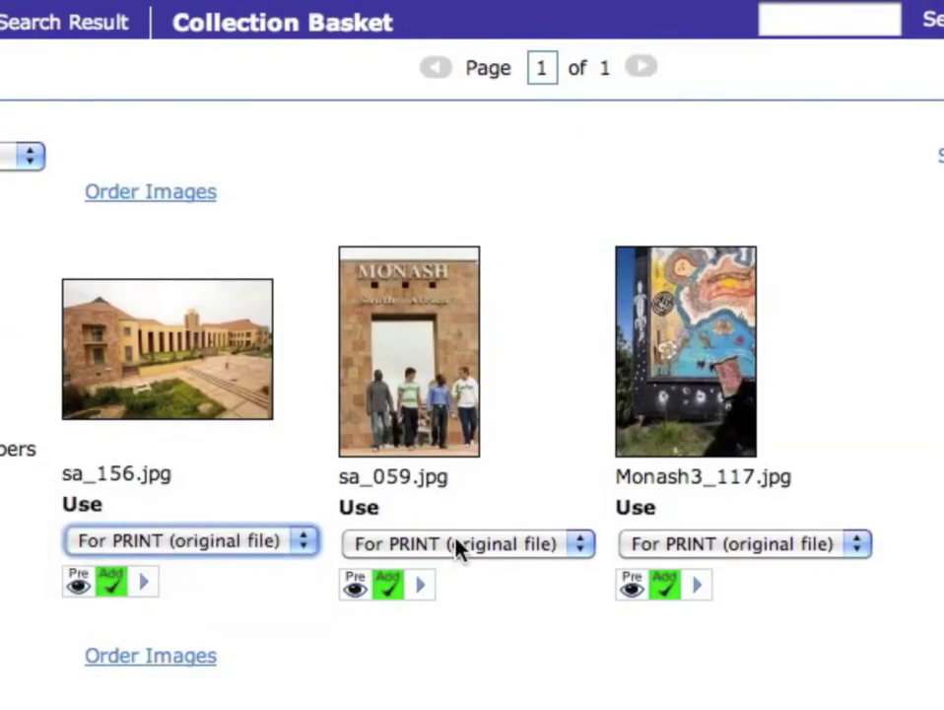
pyautogui.click(458, 545)
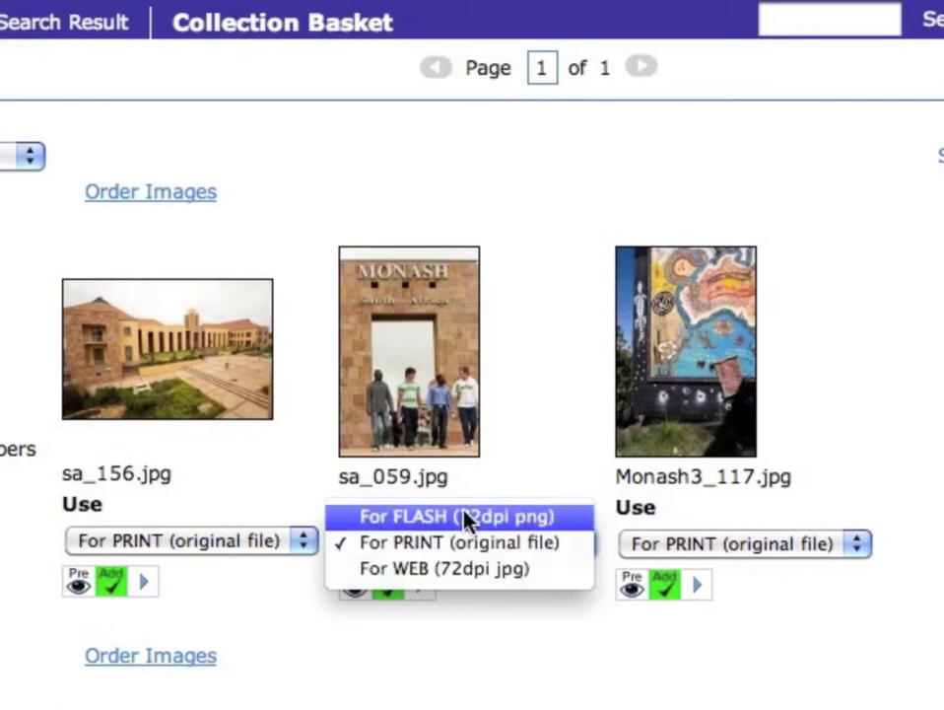
pyautogui.click(475, 649)
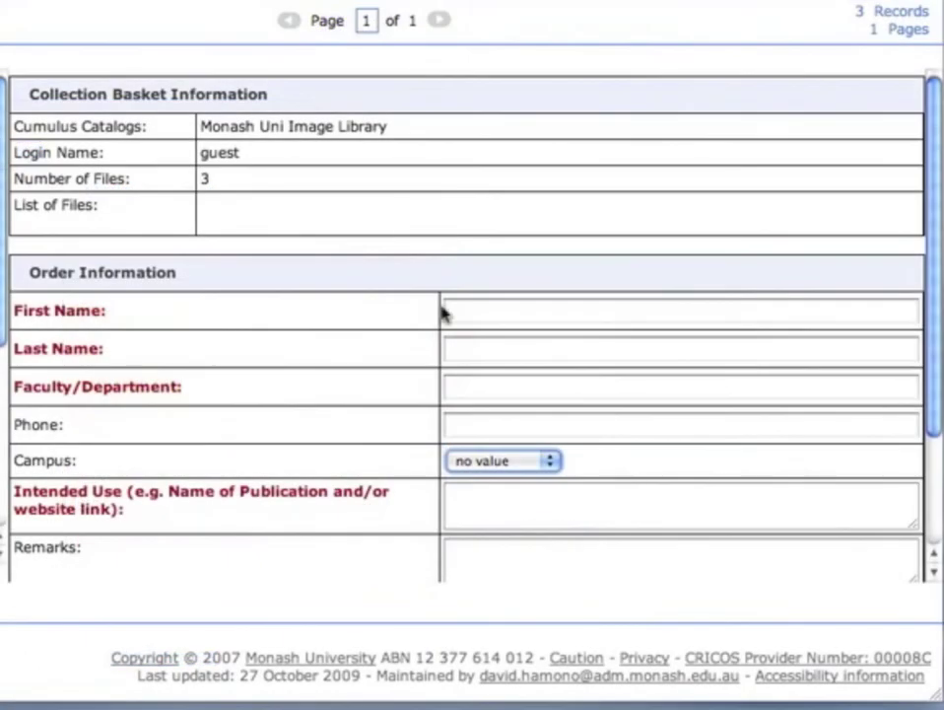
# - Fill the image order form with the requester's first and last name and Faculty/Department Medicine
pyautogui.click(491, 313)
pyautogui.write('Jo')
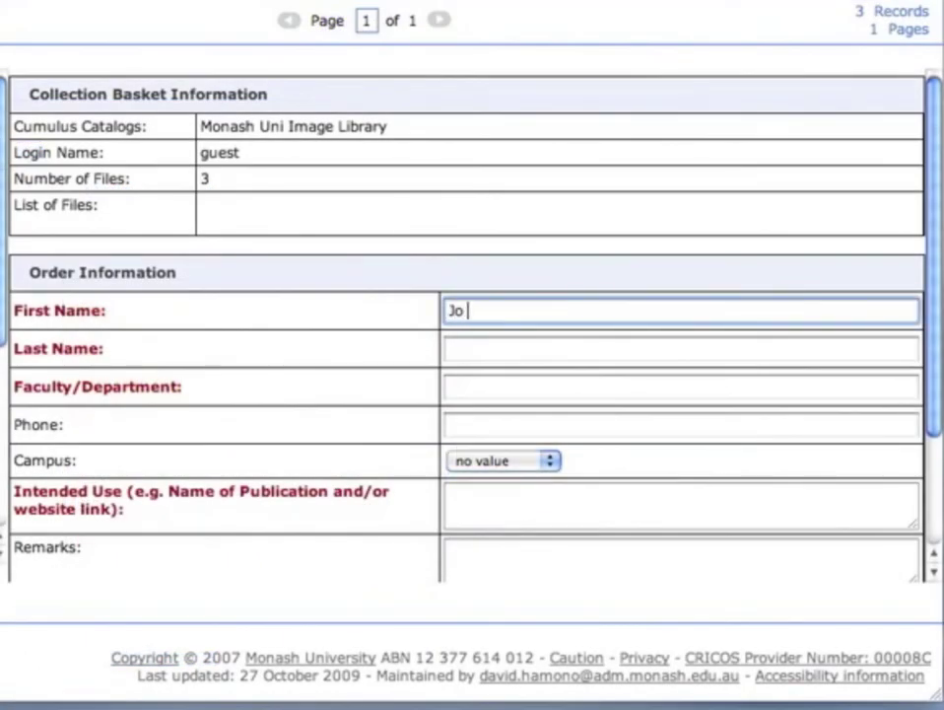
pyautogui.press('Tab')
pyautogui.write('Smith')
pyautogui.press('Tab')
pyautogui.write('Medic')
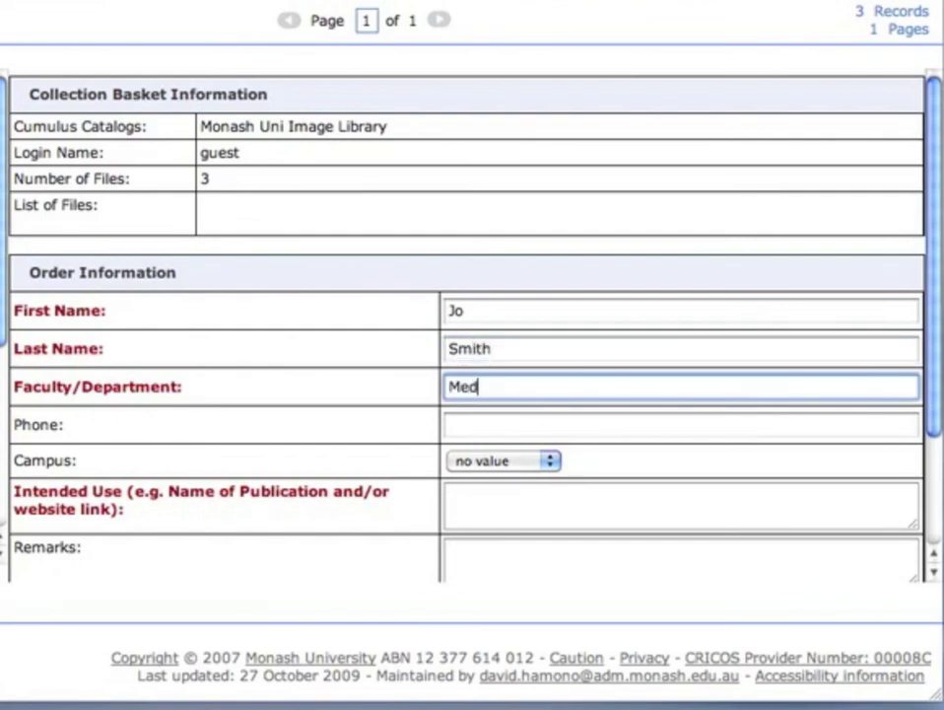
pyautogui.write('ine')
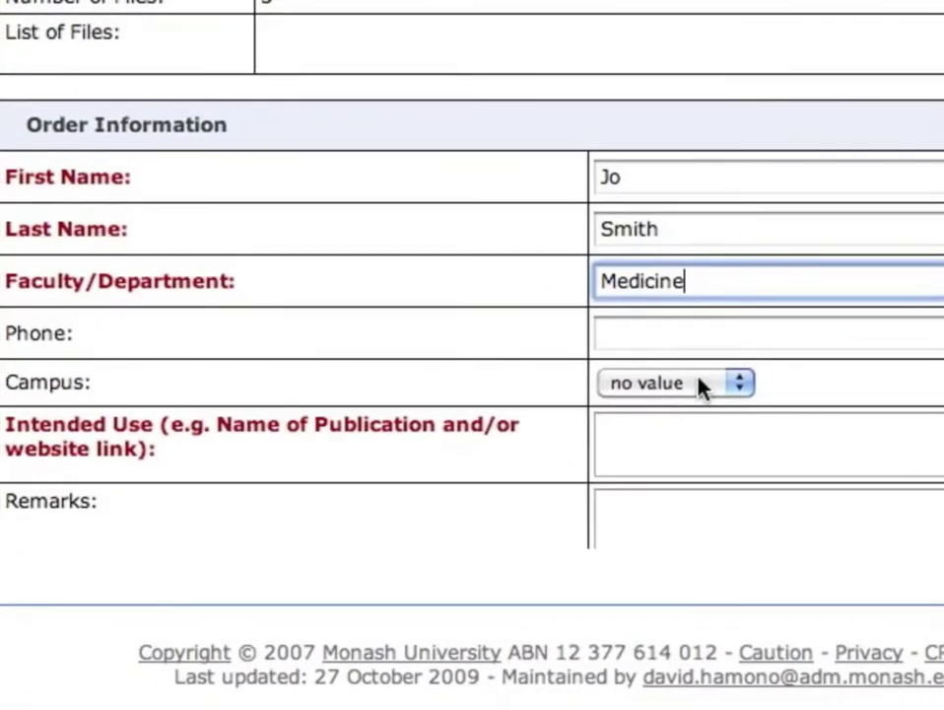
pyautogui.click(515, 462)
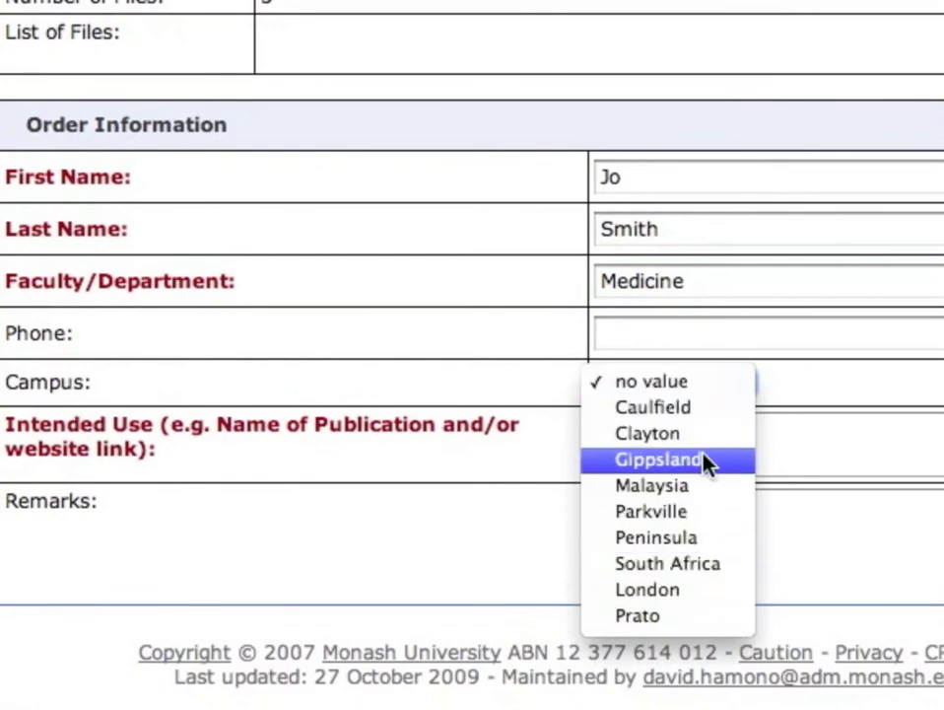